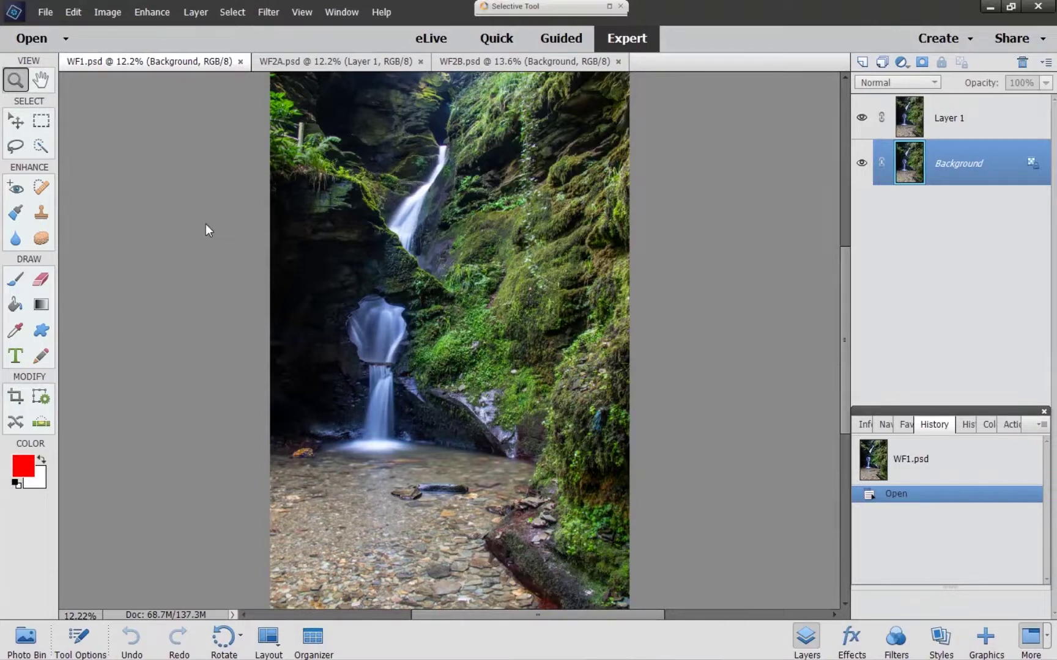
# Copy the entire Background image of WF1.psd and paste it into WF2A.psd as a new layer
pyautogui.click(322, 62)
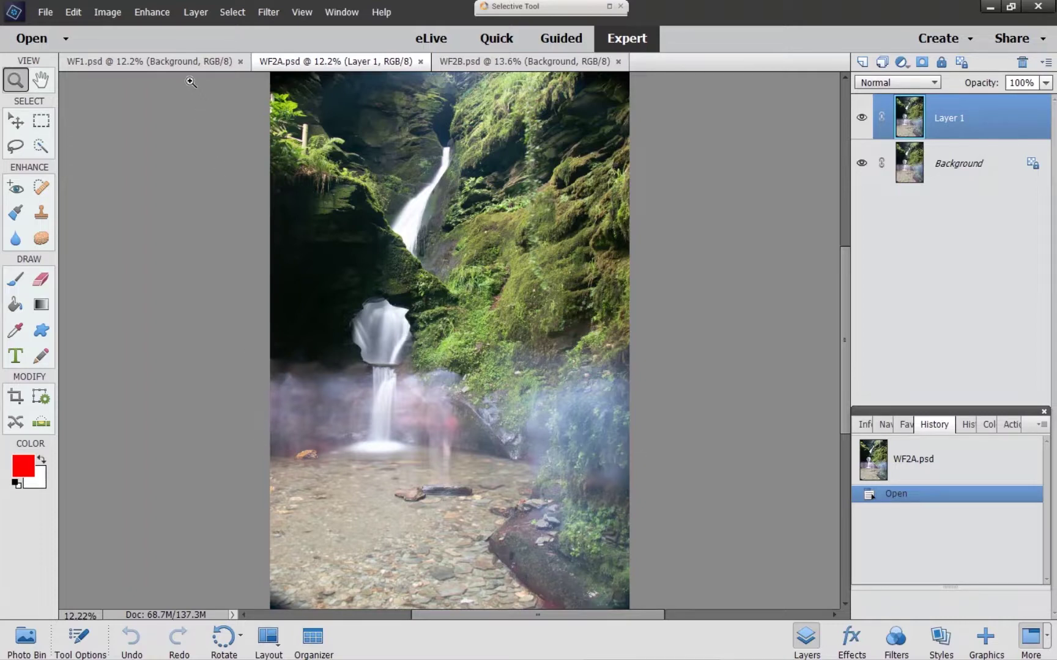
pyautogui.click(181, 63)
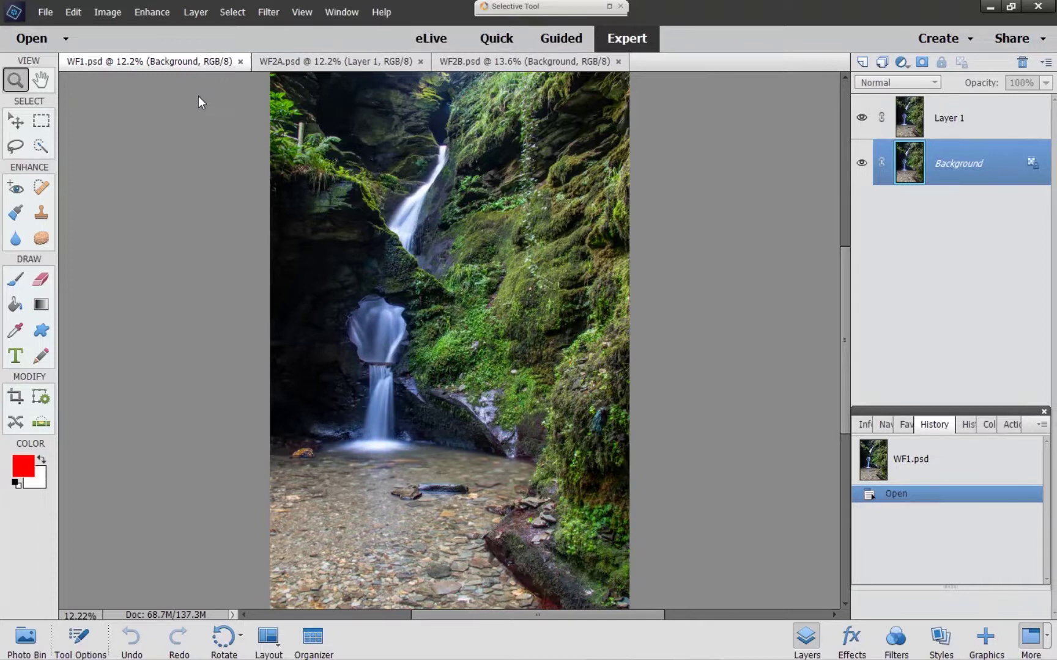
pyautogui.hotkey('ctrl', 'a')
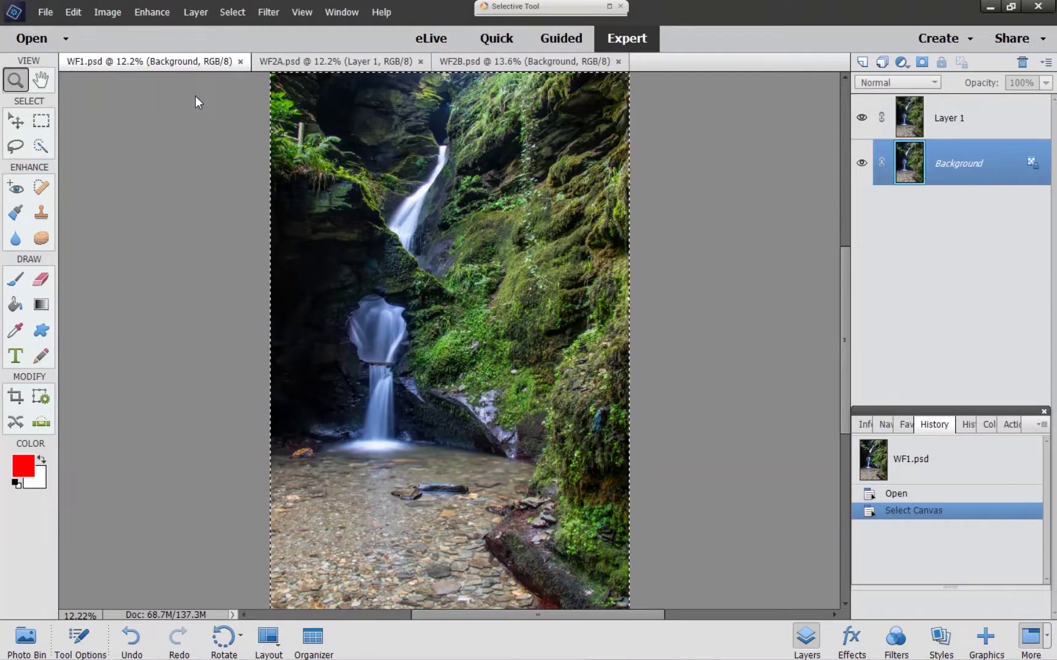
pyautogui.click(326, 63)
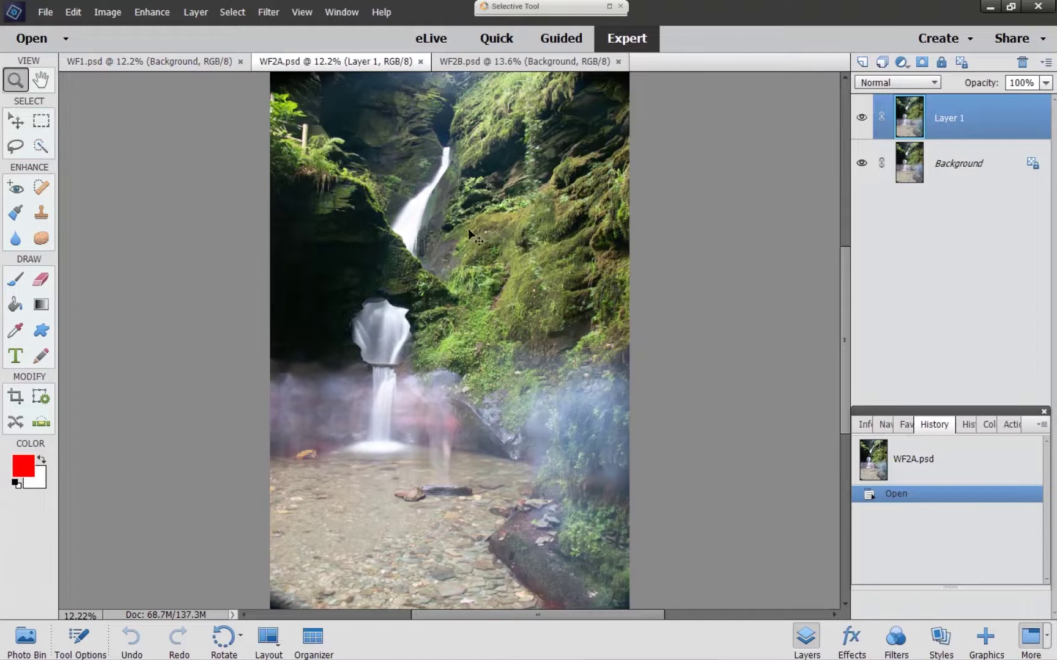
pyautogui.hotkey('ctrl', 'v')
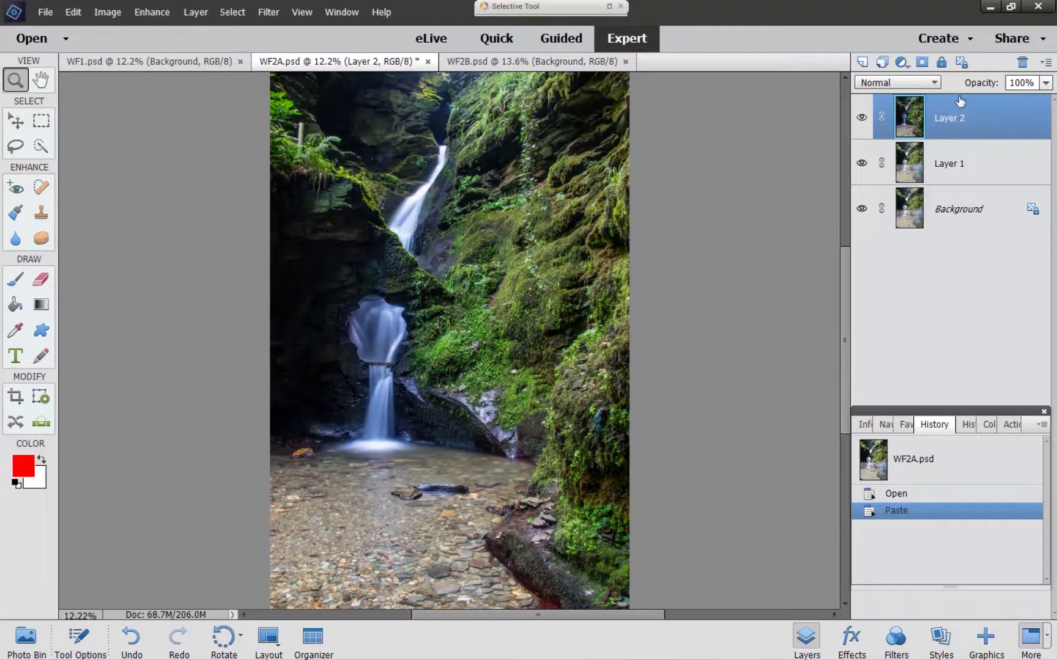
# Reorder the layers so Layer 1 sits above Layer 2, and add a layer mask to Layer 1
pyautogui.moveTo(949, 115)
pyautogui.mouseDown()
pyautogui.moveTo(944, 176)
pyautogui.moveTo(943, 111)
pyautogui.mouseUp()
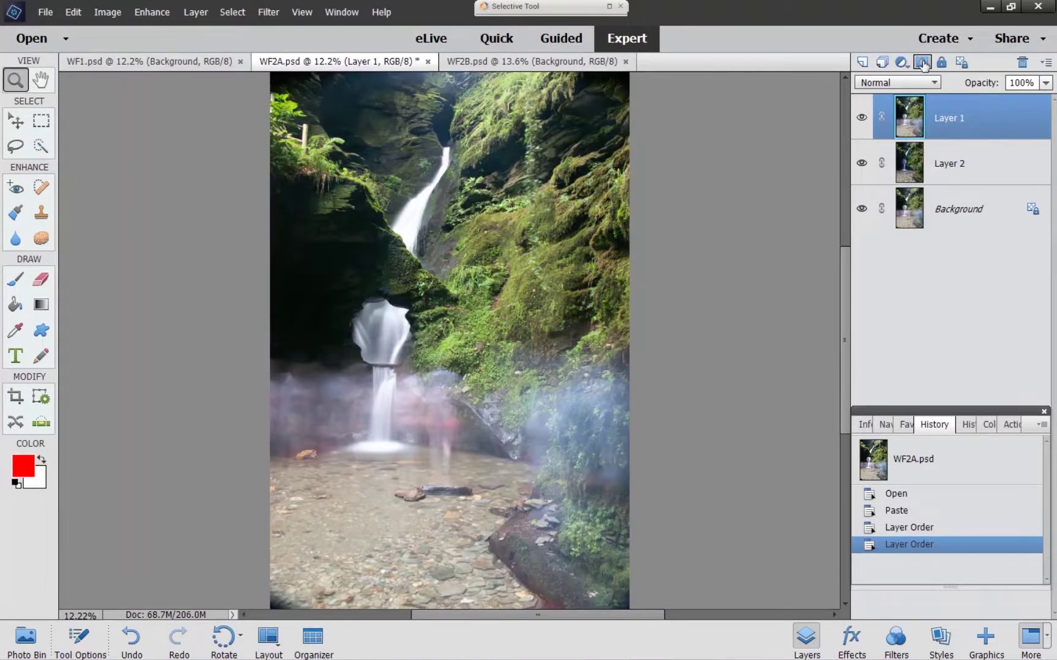
pyautogui.click(922, 63)
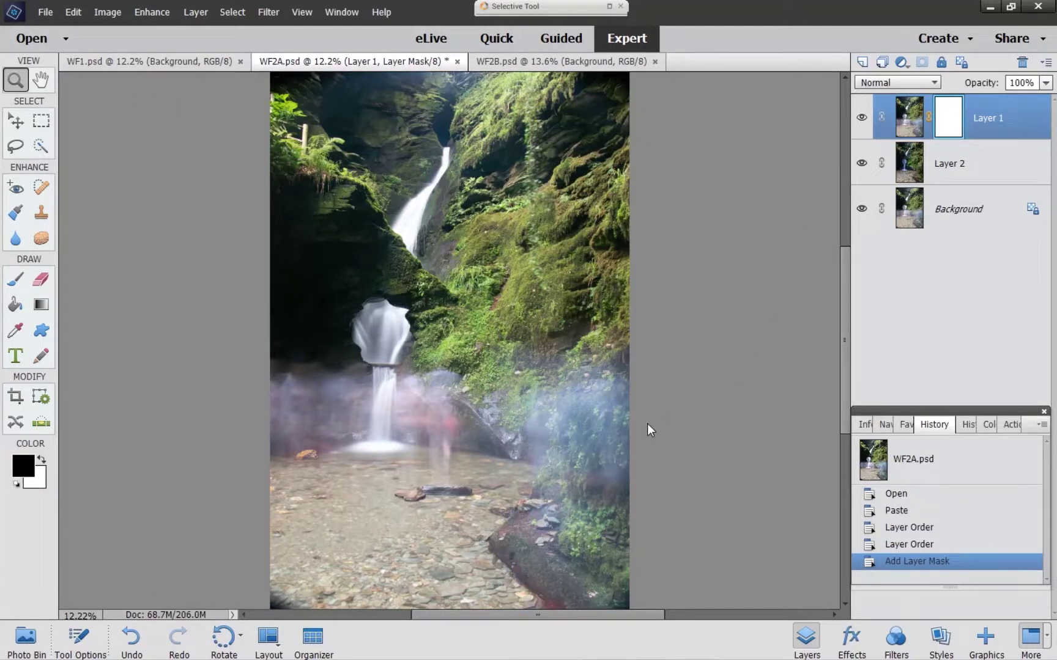
# Paint black at 100% brush opacity on Layer 1's mask with an enlarged brush, over the blurred people and the pool
pyautogui.press('b')
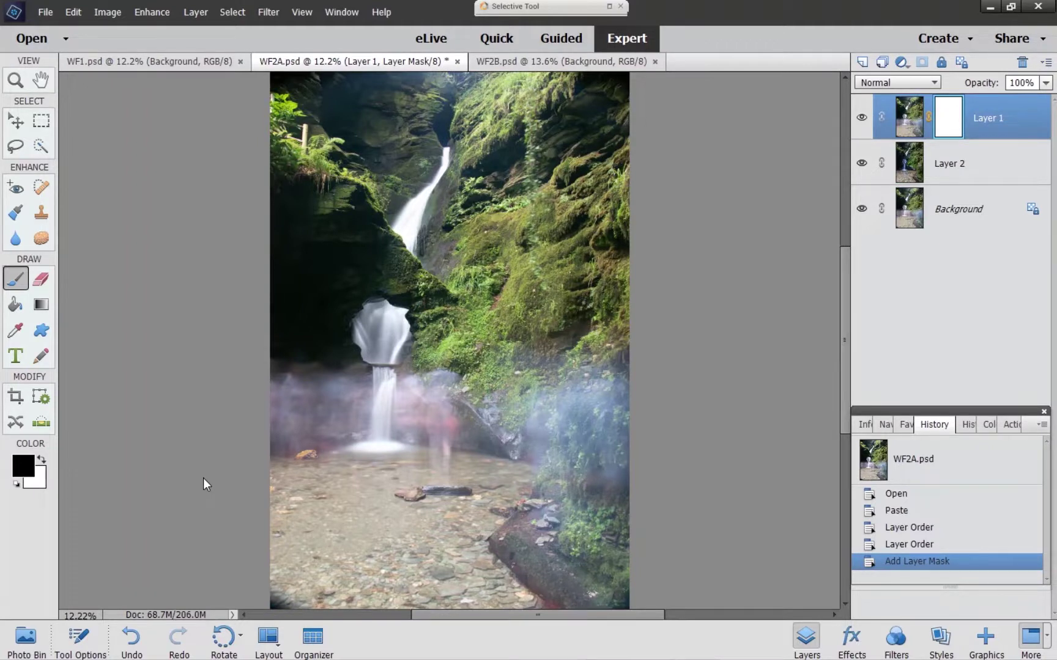
pyautogui.click(80, 641)
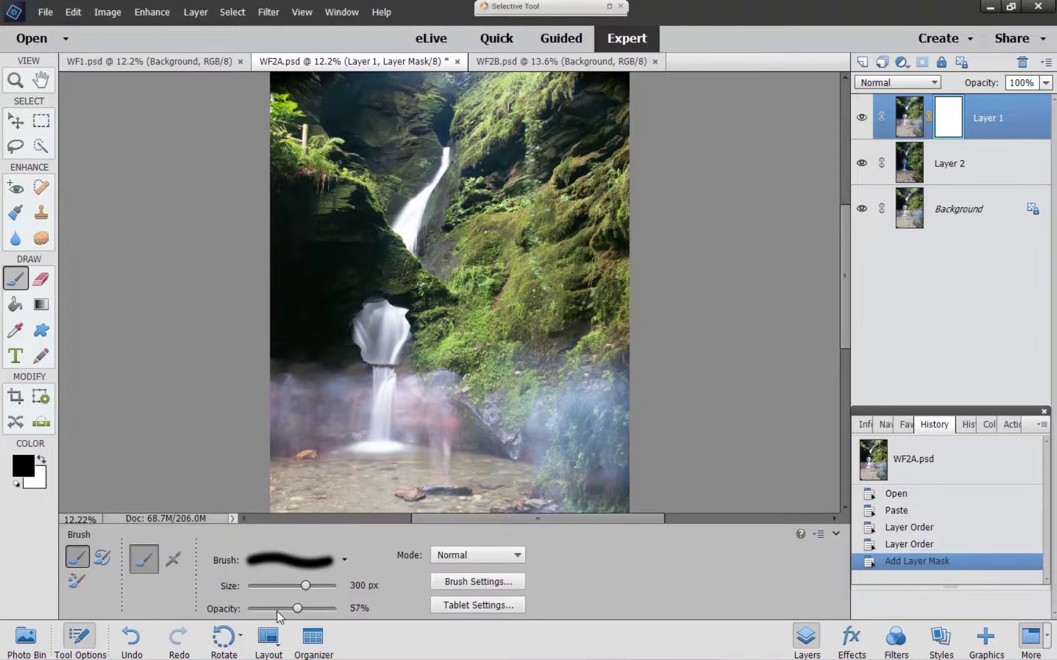
pyautogui.moveTo(298, 609); pyautogui.dragTo(341, 609)
pyautogui.click(81, 641)
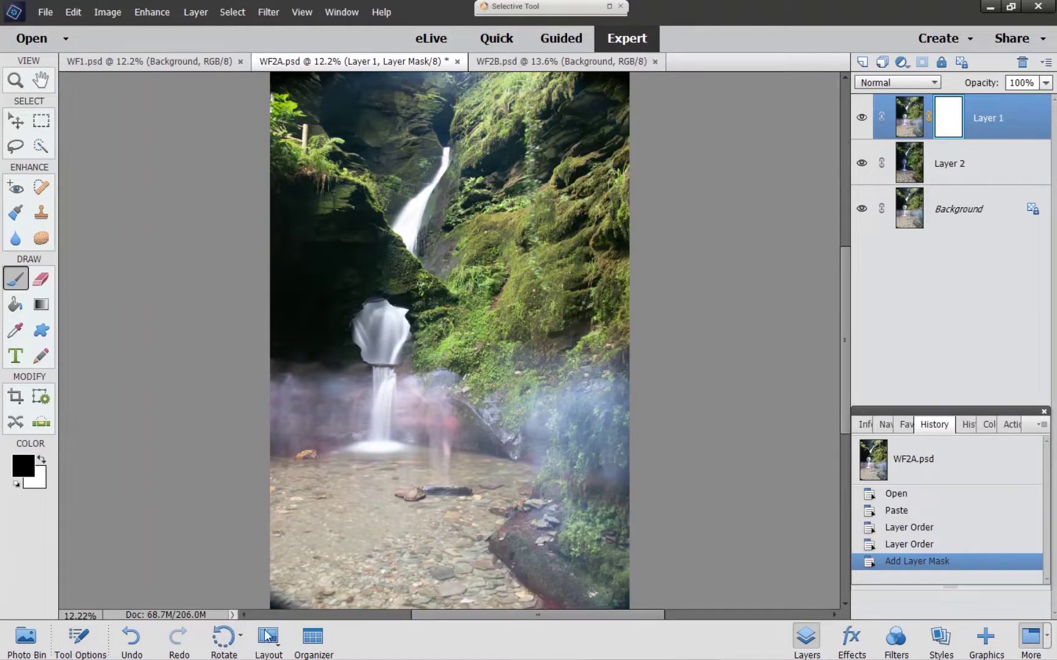
pyautogui.press(']')
pyautogui.press(']')
pyautogui.press(']')
pyautogui.press(']')
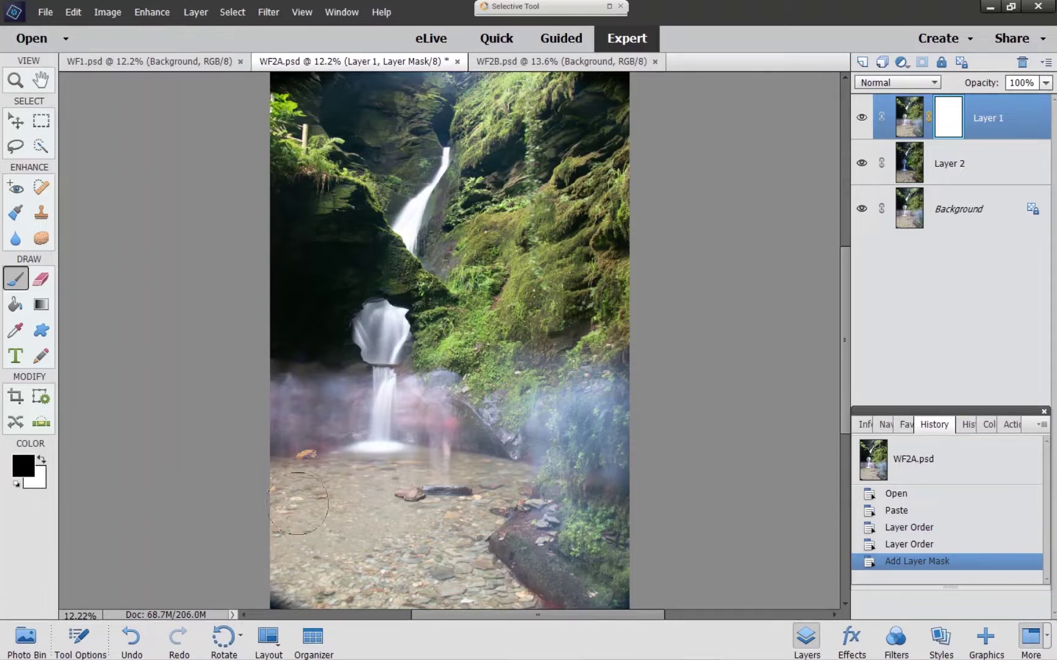
pyautogui.moveTo(640, 460)
pyautogui.mouseDown()
pyautogui.moveTo(288, 474)
pyautogui.moveTo(587, 458)
pyautogui.moveTo(343, 508)
pyautogui.moveTo(643, 495)
pyautogui.moveTo(367, 520)
pyautogui.moveTo(599, 499)
pyautogui.moveTo(605, 483)
pyautogui.moveTo(233, 503)
pyautogui.moveTo(367, 538)
pyautogui.moveTo(624, 550)
pyautogui.moveTo(306, 587)
pyautogui.moveTo(232, 571)
pyautogui.moveTo(275, 577)
pyautogui.moveTo(312, 562)
pyautogui.mouseUp()
pyautogui.moveTo(626, 484)
pyautogui.mouseDown()
pyautogui.moveTo(279, 438)
pyautogui.moveTo(582, 451)
pyautogui.moveTo(561, 452)
pyautogui.moveTo(607, 349)
pyautogui.moveTo(562, 385)
pyautogui.moveTo(533, 435)
pyautogui.moveTo(519, 423)
pyautogui.moveTo(510, 371)
pyautogui.moveTo(555, 438)
pyautogui.moveTo(582, 377)
pyautogui.moveTo(618, 349)
pyautogui.moveTo(561, 408)
pyautogui.moveTo(563, 329)
pyautogui.moveTo(540, 381)
pyautogui.moveTo(522, 364)
pyautogui.moveTo(557, 461)
pyautogui.moveTo(581, 472)
pyautogui.moveTo(599, 411)
pyautogui.moveTo(613, 557)
pyautogui.moveTo(545, 470)
pyautogui.moveTo(547, 565)
pyautogui.moveTo(318, 508)
pyautogui.moveTo(469, 473)
pyautogui.moveTo(303, 469)
pyautogui.moveTo(256, 421)
pyautogui.moveTo(299, 436)
pyautogui.moveTo(311, 479)
pyautogui.moveTo(290, 393)
pyautogui.moveTo(277, 406)
pyautogui.moveTo(308, 391)
pyautogui.moveTo(344, 435)
pyautogui.moveTo(336, 440)
pyautogui.moveTo(328, 400)
pyautogui.moveTo(281, 395)
pyautogui.moveTo(315, 385)
pyautogui.moveTo(332, 412)
pyautogui.moveTo(343, 376)
pyautogui.moveTo(333, 413)
pyautogui.moveTo(307, 417)
pyautogui.moveTo(289, 391)
pyautogui.moveTo(320, 446)
pyautogui.mouseUp()
pyautogui.moveTo(444, 419)
pyautogui.mouseDown()
pyautogui.moveTo(423, 406)
pyautogui.moveTo(443, 422)
pyautogui.moveTo(441, 400)
pyautogui.moveTo(431, 406)
pyautogui.moveTo(446, 424)
pyautogui.moveTo(441, 437)
pyautogui.mouseUp()
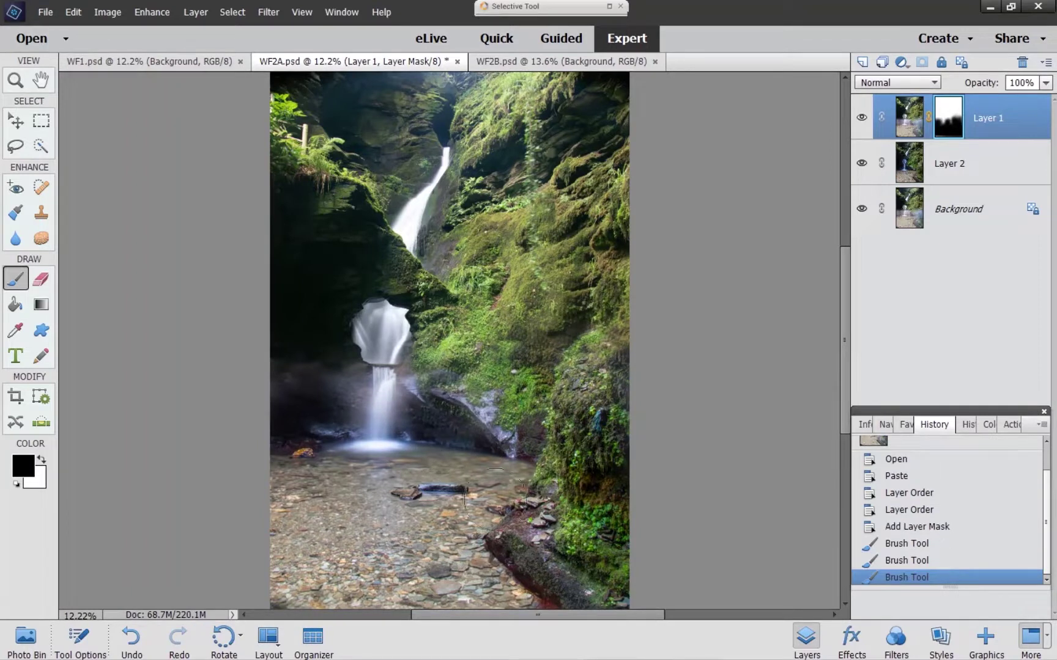
# Paint black on the mask with a 250 px brush along the rock edge left of the waterfall's ledge
pyautogui.press('z')
pyautogui.click(410, 391)
pyautogui.click(410, 391)
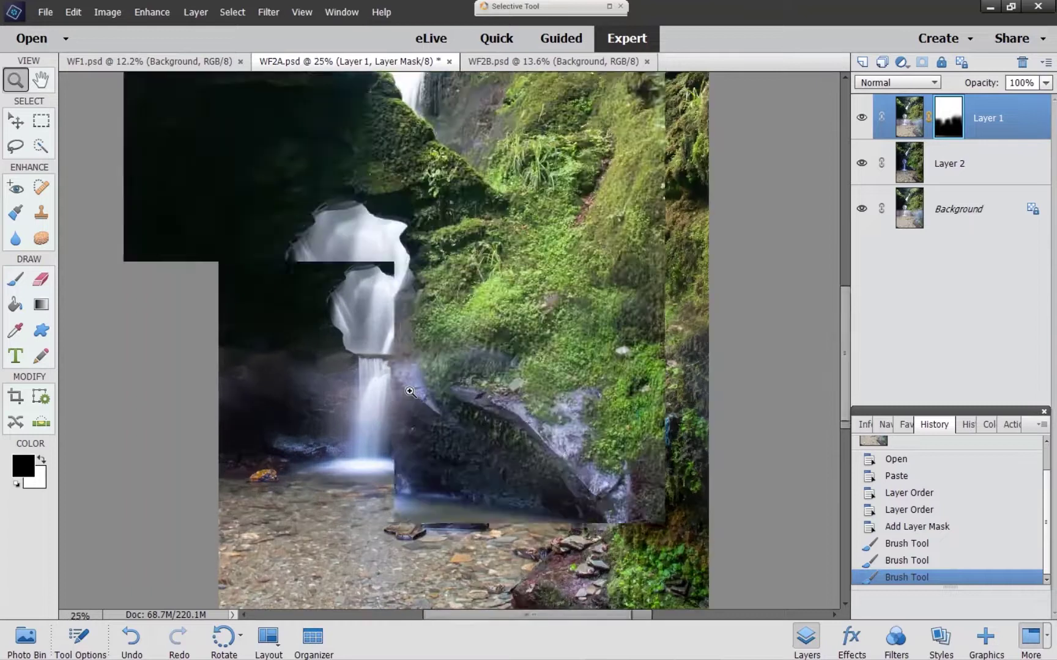
pyautogui.click(403, 379)
pyautogui.click(409, 384)
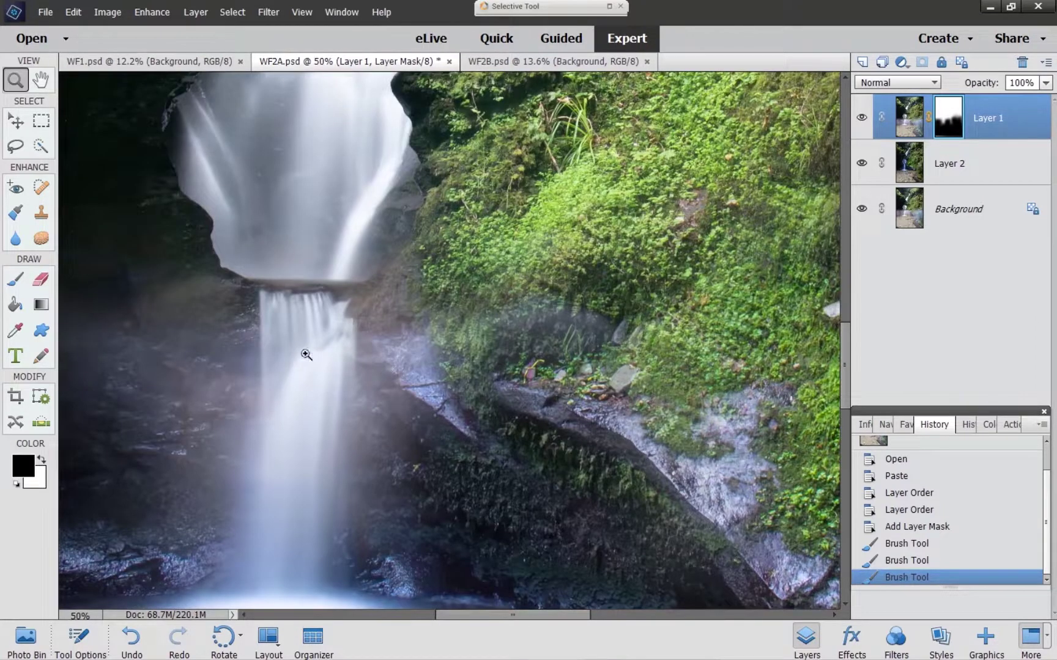
pyautogui.moveTo(292, 346); pyautogui.dragTo(470, 366)
pyautogui.click(406, 288)
pyautogui.click(407, 288)
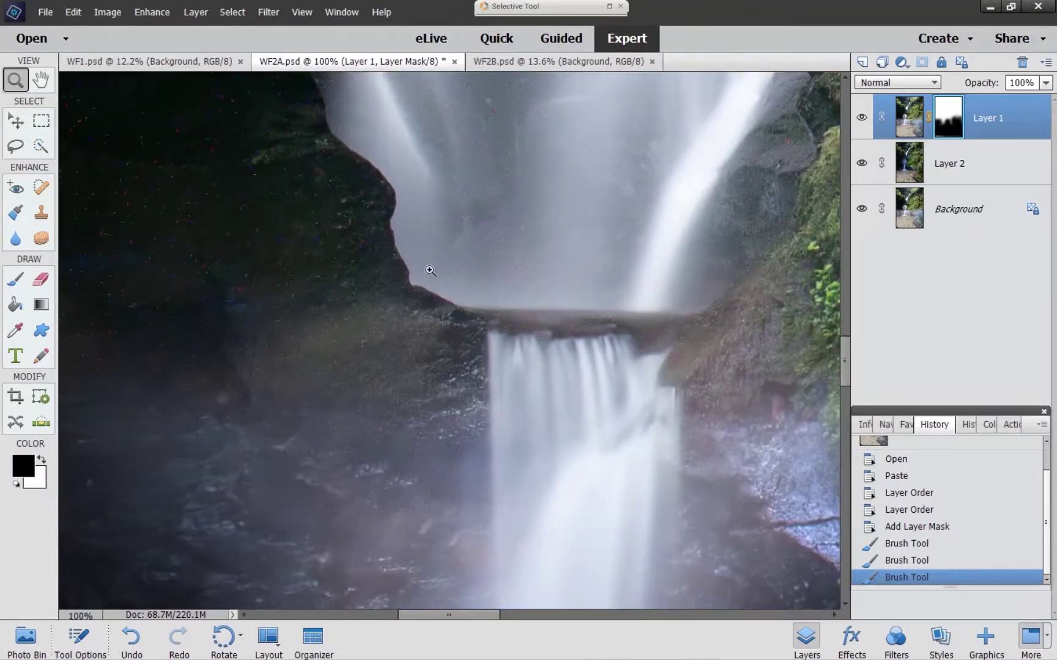
pyautogui.press('b')
pyautogui.press('[')
pyautogui.press('[')
pyautogui.press('[')
pyautogui.press('[')
pyautogui.press('[')
pyautogui.press('[')
pyautogui.moveTo(422, 310)
pyautogui.mouseDown()
pyautogui.moveTo(368, 191)
pyautogui.moveTo(413, 323)
pyautogui.moveTo(337, 137)
pyautogui.moveTo(386, 269)
pyautogui.moveTo(357, 194)
pyautogui.moveTo(365, 186)
pyautogui.moveTo(390, 264)
pyautogui.moveTo(368, 180)
pyautogui.moveTo(371, 236)
pyautogui.mouseUp()
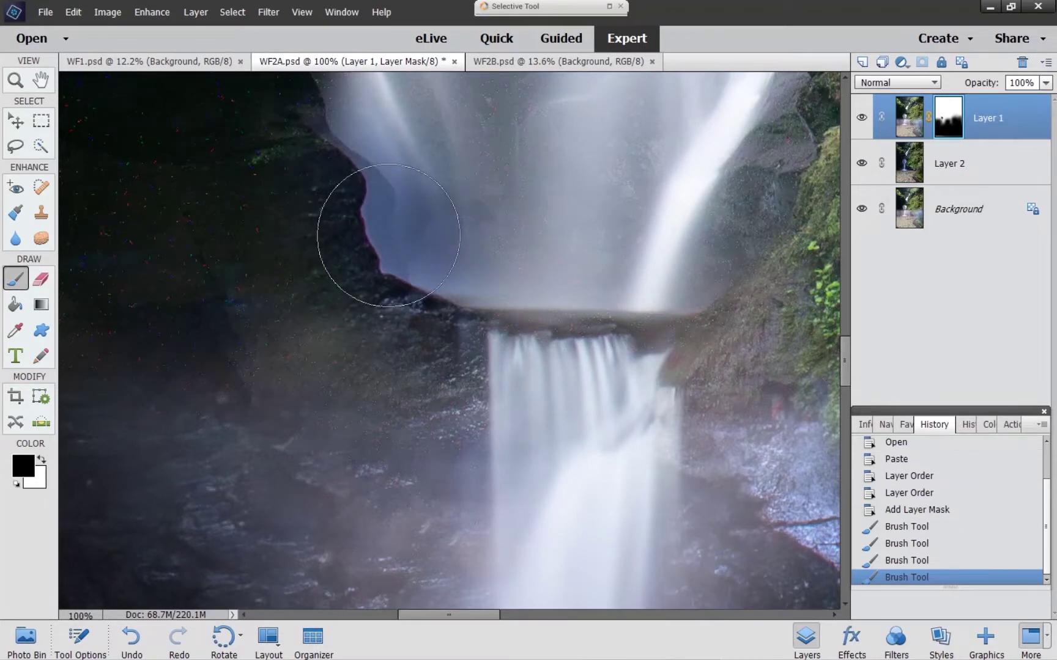
# Paint white on Layer 1's mask along the rock edge and dark rock left of the waterfall to restore Layer 1
pyautogui.press('h')
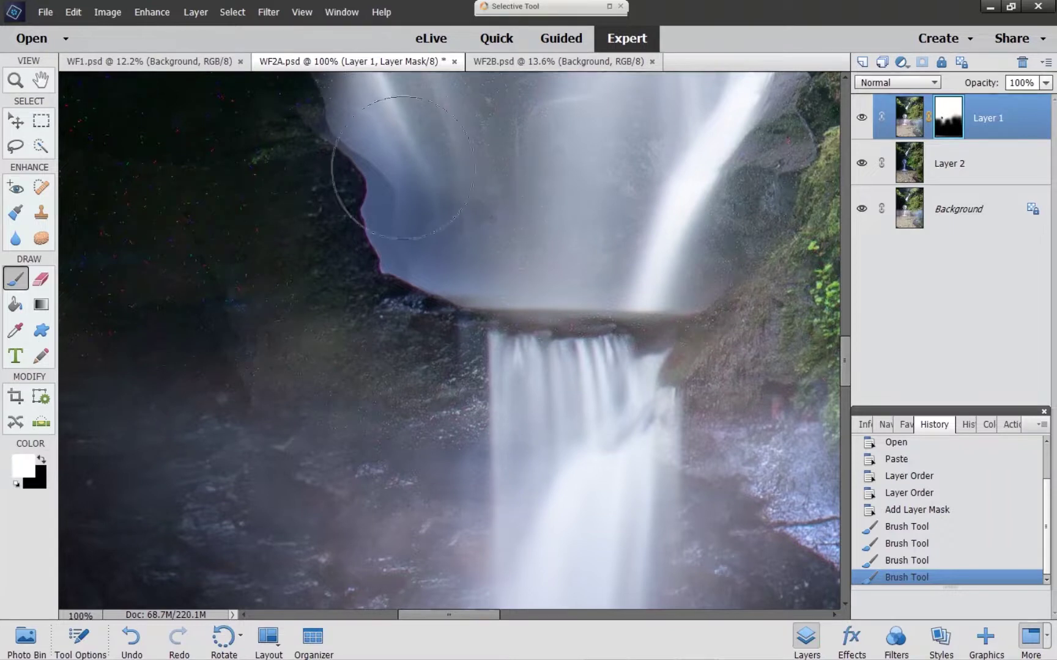
pyautogui.moveTo(349, 155)
pyautogui.mouseDown()
pyautogui.moveTo(381, 226)
pyautogui.moveTo(309, 171)
pyautogui.moveTo(424, 194)
pyautogui.moveTo(294, 204)
pyautogui.moveTo(320, 196)
pyautogui.moveTo(310, 214)
pyautogui.moveTo(251, 228)
pyautogui.moveTo(337, 269)
pyautogui.moveTo(278, 247)
pyautogui.moveTo(335, 323)
pyautogui.moveTo(308, 248)
pyautogui.moveTo(365, 349)
pyautogui.moveTo(306, 261)
pyautogui.moveTo(334, 316)
pyautogui.moveTo(337, 286)
pyautogui.moveTo(353, 336)
pyautogui.moveTo(318, 272)
pyautogui.mouseUp()
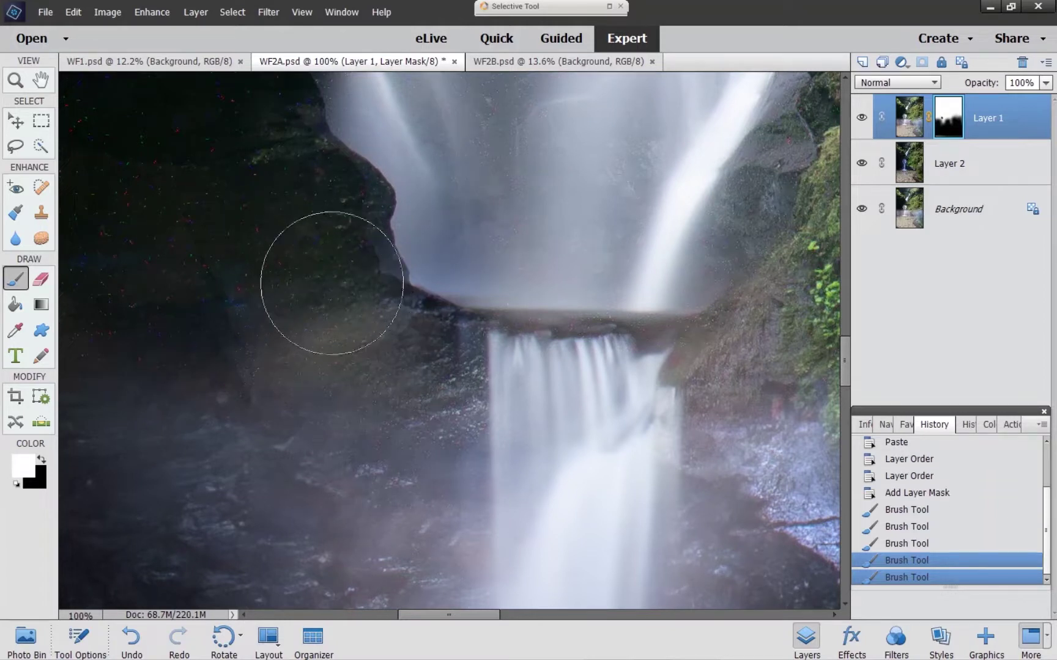
pyautogui.moveTo(388, 321)
pyautogui.mouseDown()
pyautogui.moveTo(386, 284)
pyautogui.moveTo(408, 309)
pyautogui.moveTo(382, 296)
pyautogui.moveTo(396, 316)
pyautogui.moveTo(389, 331)
pyautogui.moveTo(382, 310)
pyautogui.moveTo(399, 358)
pyautogui.moveTo(303, 329)
pyautogui.moveTo(321, 292)
pyautogui.mouseUp()
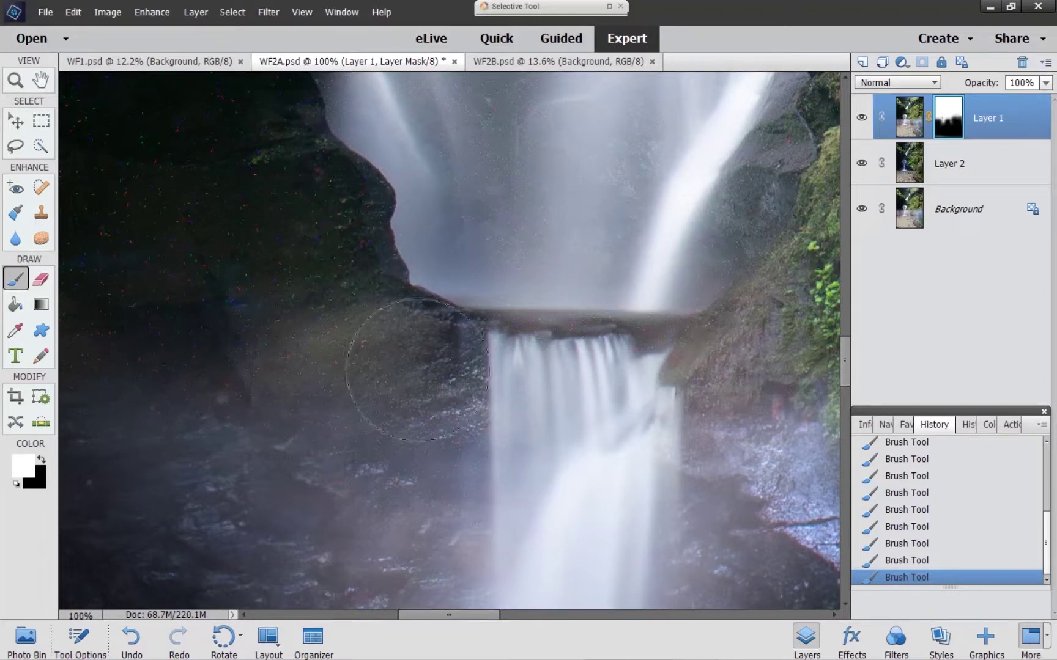
pyautogui.moveTo(348, 340); pyautogui.dragTo(355, 330)
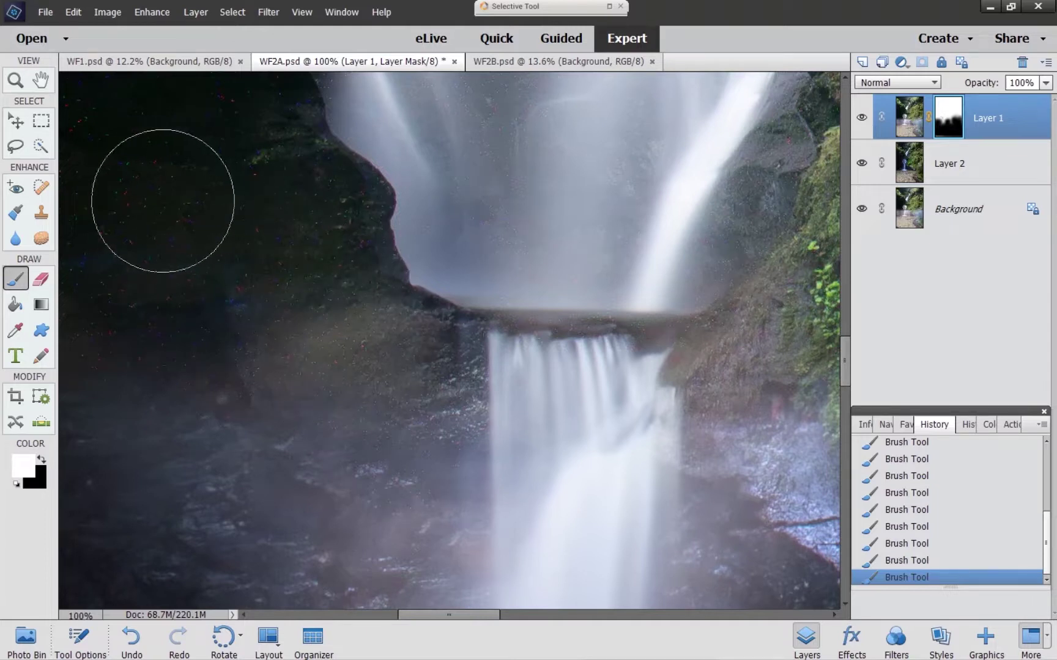
pyautogui.moveTo(245, 259); pyautogui.dragTo(548, 208)
pyautogui.click(205, 251)
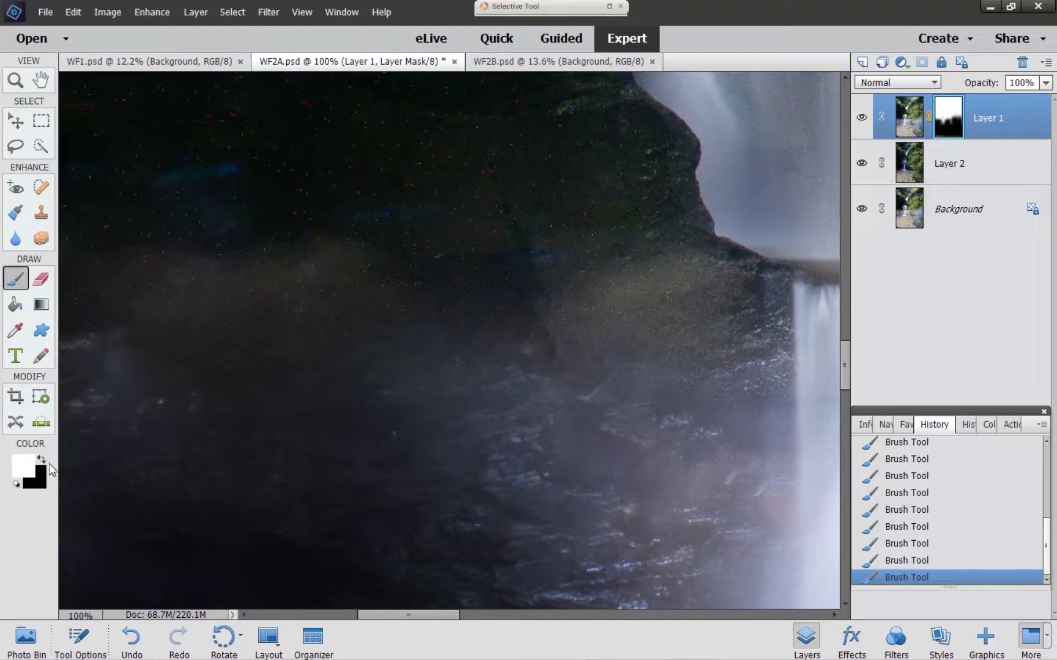
# Set the brush opacity to 64% and paint black on the mask over the hazy dark rock left of the waterfall
pyautogui.click(85, 641)
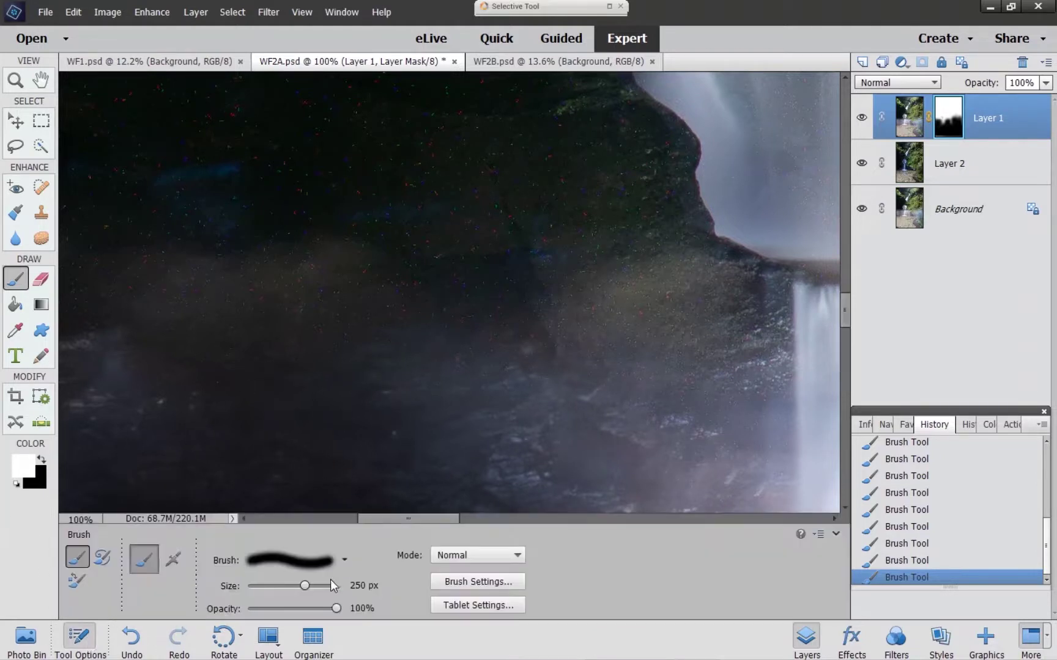
pyautogui.click(298, 609)
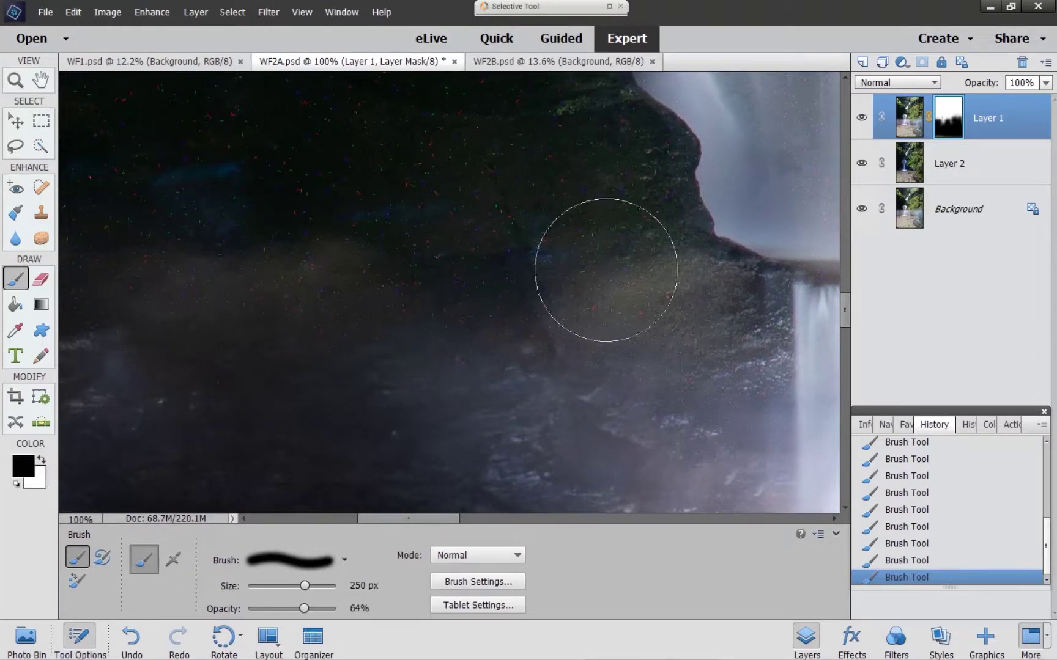
pyautogui.moveTo(250, 212)
pyautogui.mouseDown()
pyautogui.moveTo(303, 276)
pyautogui.moveTo(516, 240)
pyautogui.mouseUp()
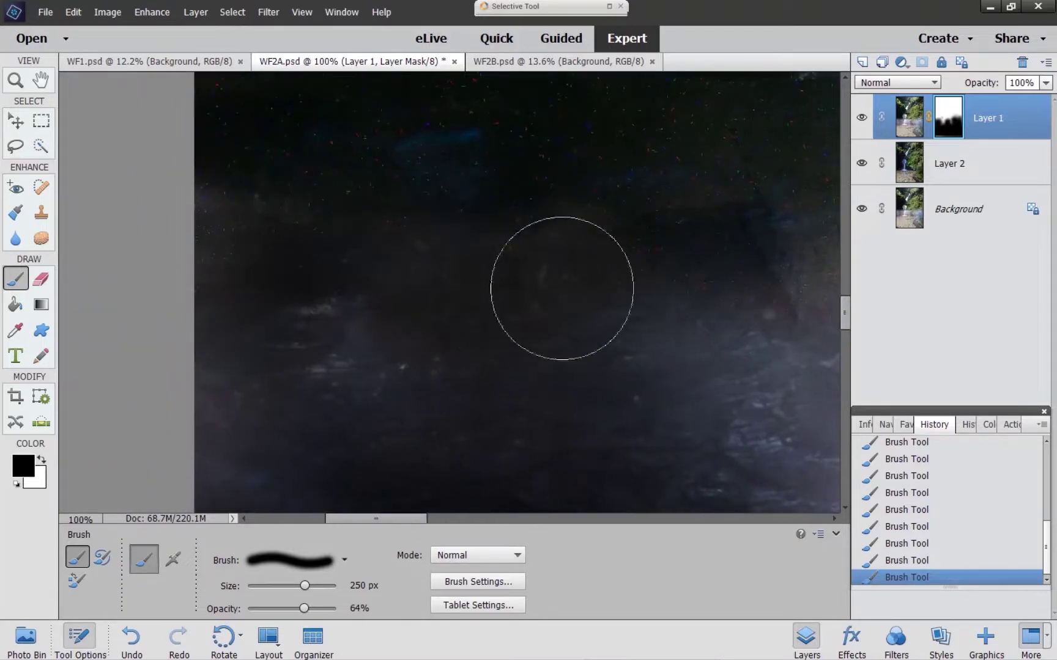
pyautogui.moveTo(688, 271); pyautogui.dragTo(323, 267)
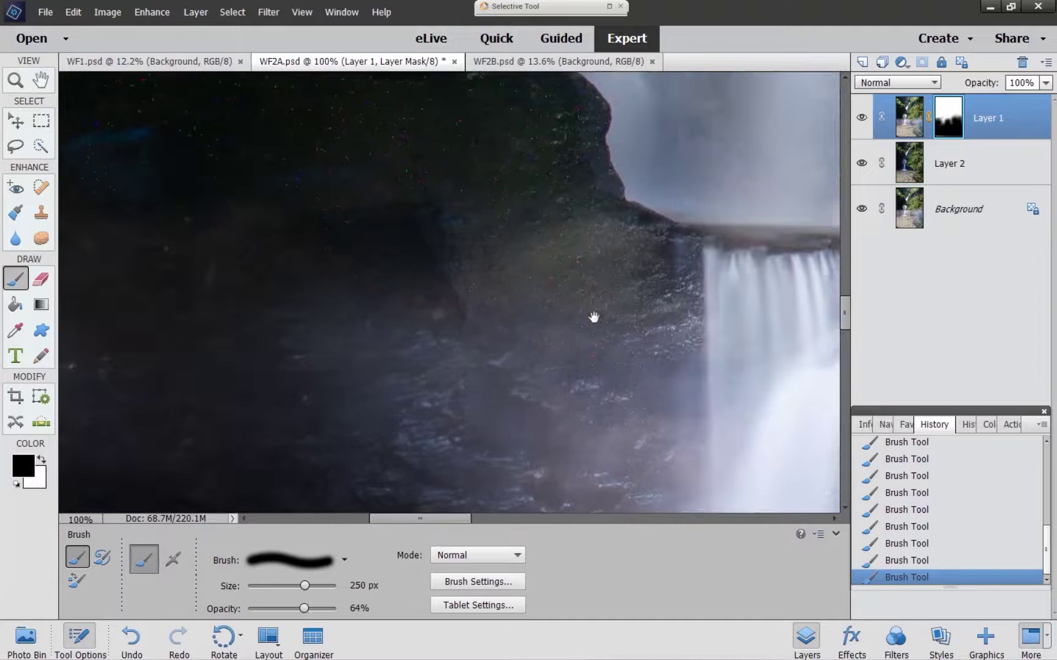
# Paint black on Layer 1's mask over the remaining haze on the mossy bank right of the waterfall
pyautogui.moveTo(662, 317); pyautogui.dragTo(162, 236)
pyautogui.moveTo(695, 232); pyautogui.dragTo(369, 256)
pyautogui.moveTo(619, 238)
pyautogui.mouseDown()
pyautogui.moveTo(530, 224)
pyautogui.moveTo(407, 255)
pyautogui.moveTo(549, 210)
pyautogui.moveTo(464, 206)
pyautogui.mouseUp()
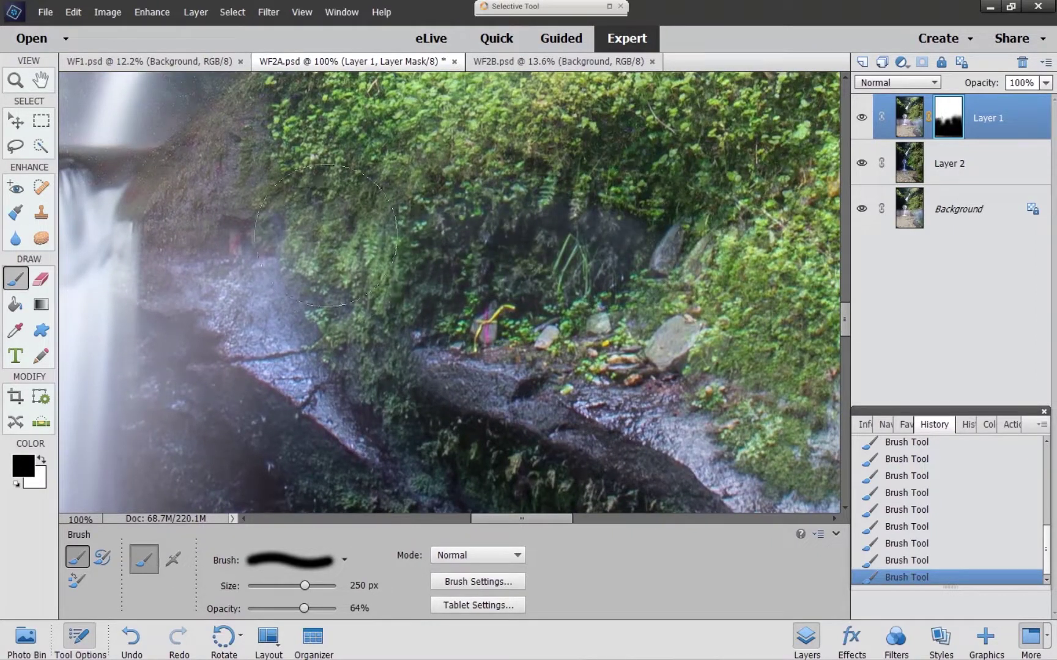
pyautogui.moveTo(261, 278); pyautogui.dragTo(304, 307)
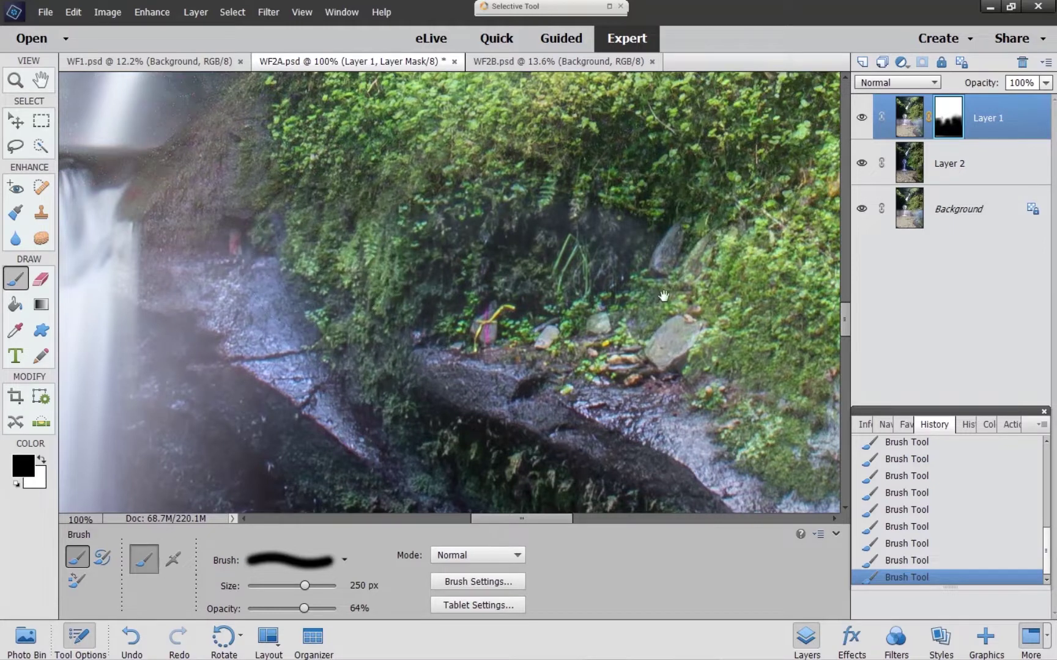
pyautogui.moveTo(689, 296); pyautogui.dragTo(341, 226)
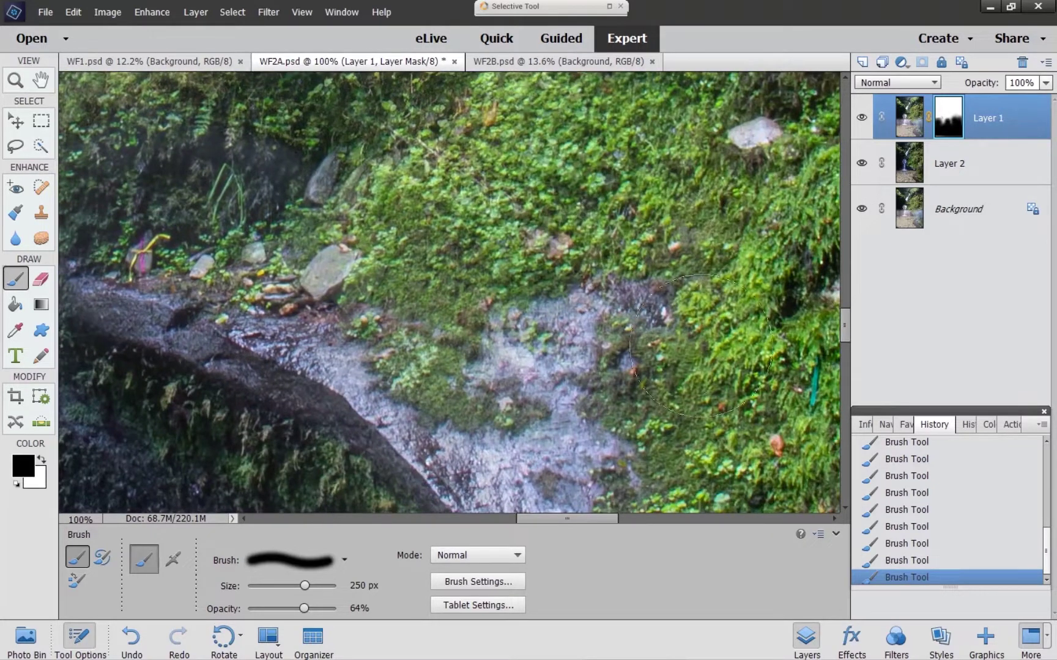
pyautogui.moveTo(728, 330)
pyautogui.mouseDown()
pyautogui.moveTo(476, 187)
pyautogui.moveTo(329, 239)
pyautogui.mouseUp()
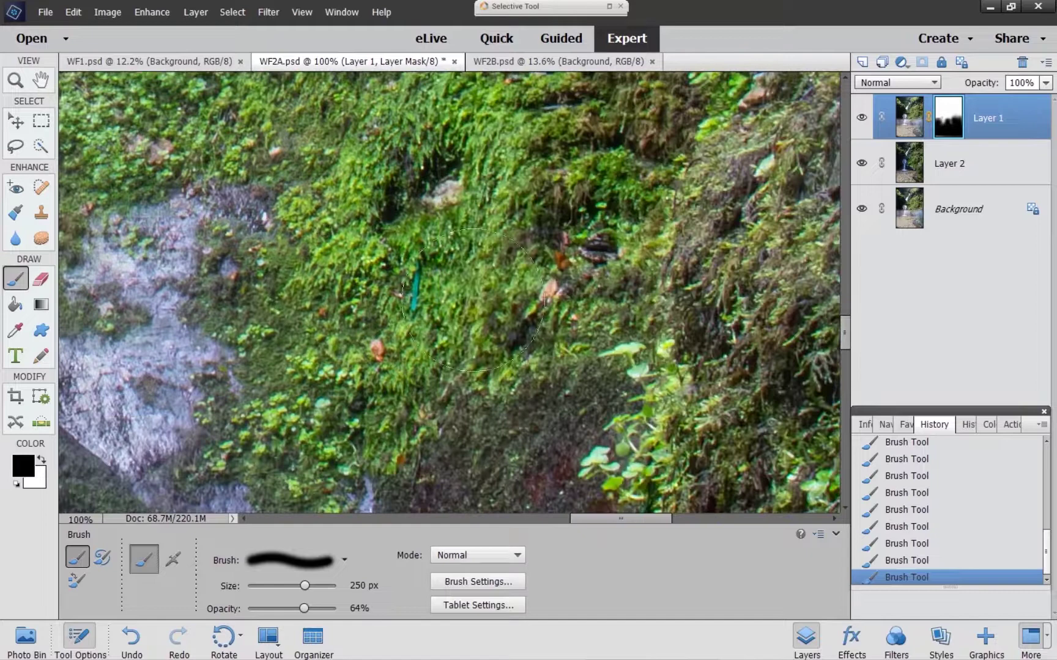
pyautogui.moveTo(788, 391)
pyautogui.mouseDown()
pyautogui.moveTo(627, 340)
pyautogui.moveTo(595, 264)
pyautogui.mouseUp()
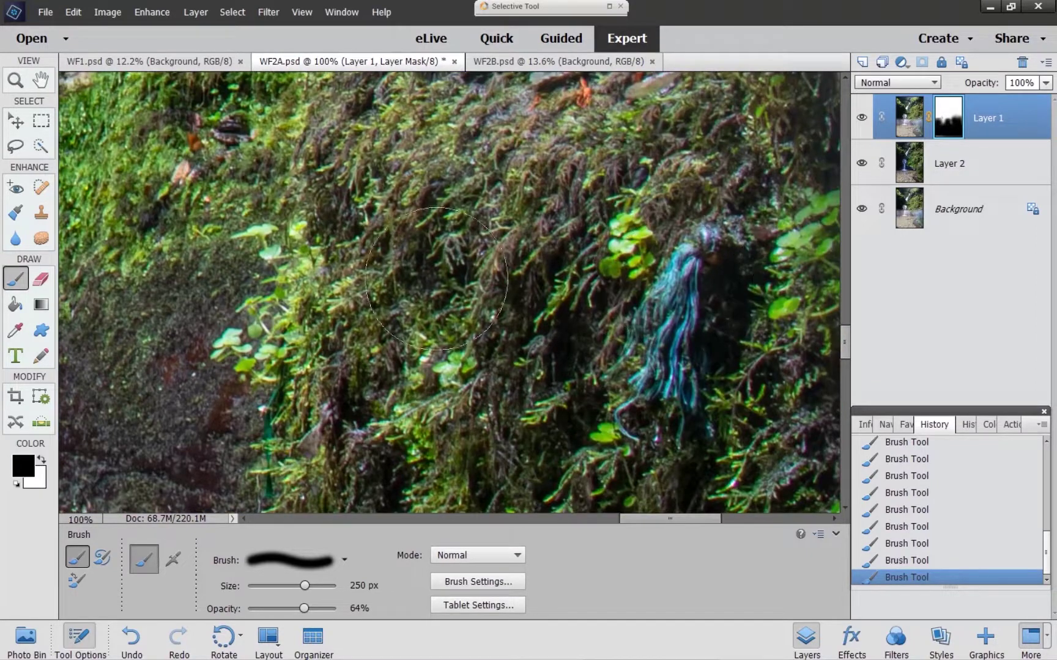
# Paint black on Layer 1's mask over the haze on the dark rocks right of the waterfall's base
pyautogui.moveTo(274, 281); pyautogui.dragTo(627, 313)
pyautogui.moveTo(196, 225); pyautogui.dragTo(460, 246)
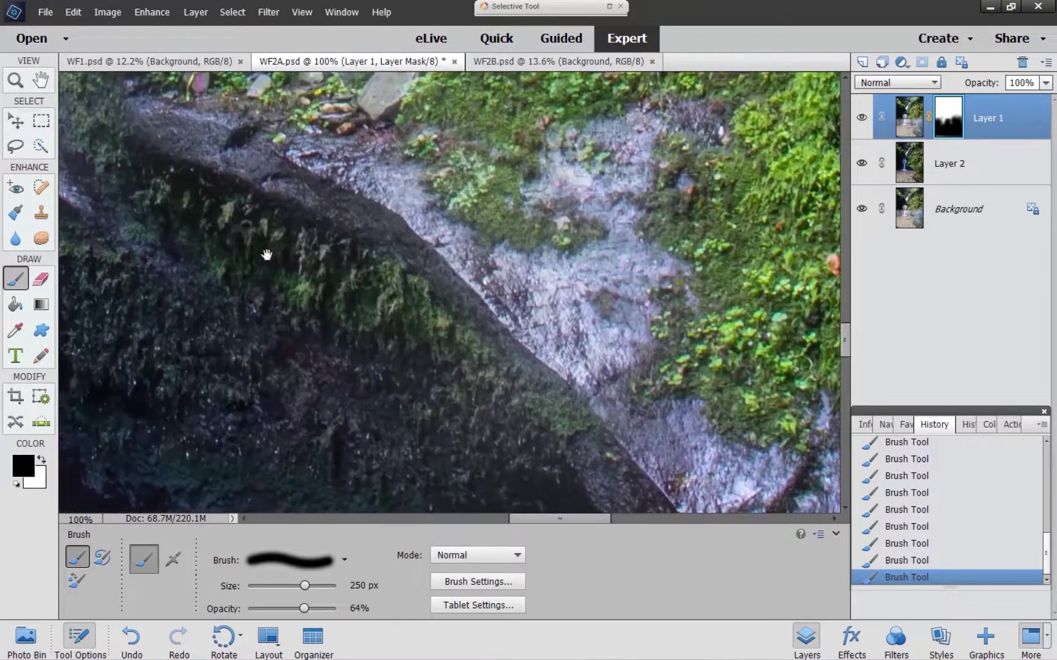
pyautogui.moveTo(266, 255); pyautogui.dragTo(539, 274)
pyautogui.moveTo(251, 156)
pyautogui.mouseDown()
pyautogui.moveTo(330, 278)
pyautogui.moveTo(385, 306)
pyautogui.moveTo(347, 330)
pyautogui.moveTo(406, 295)
pyautogui.moveTo(474, 165)
pyautogui.mouseUp()
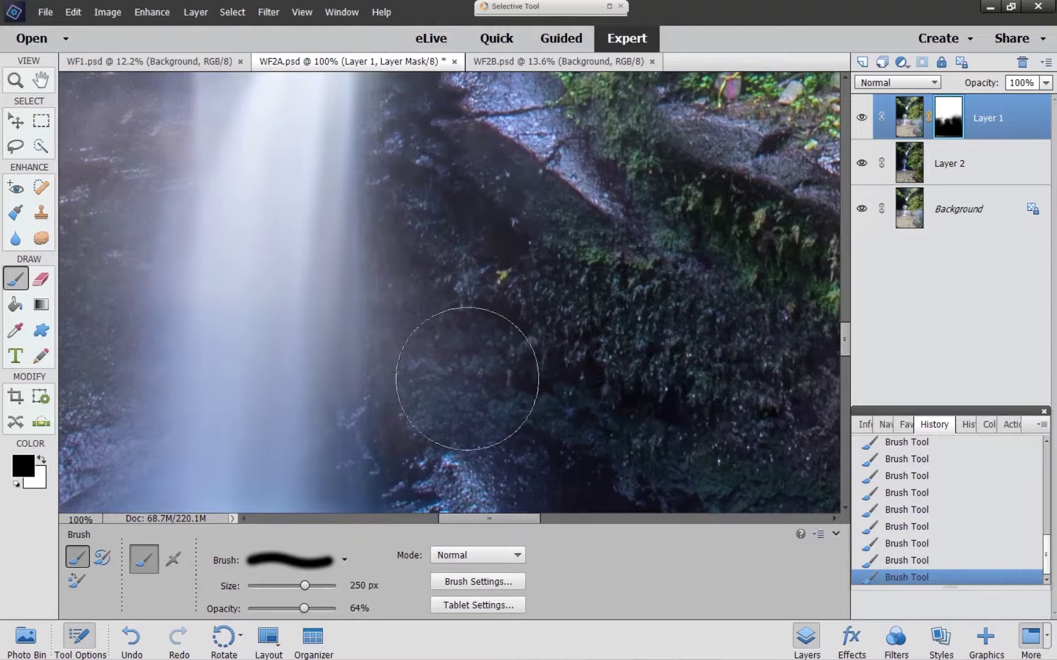
pyautogui.moveTo(479, 346); pyautogui.dragTo(508, 147)
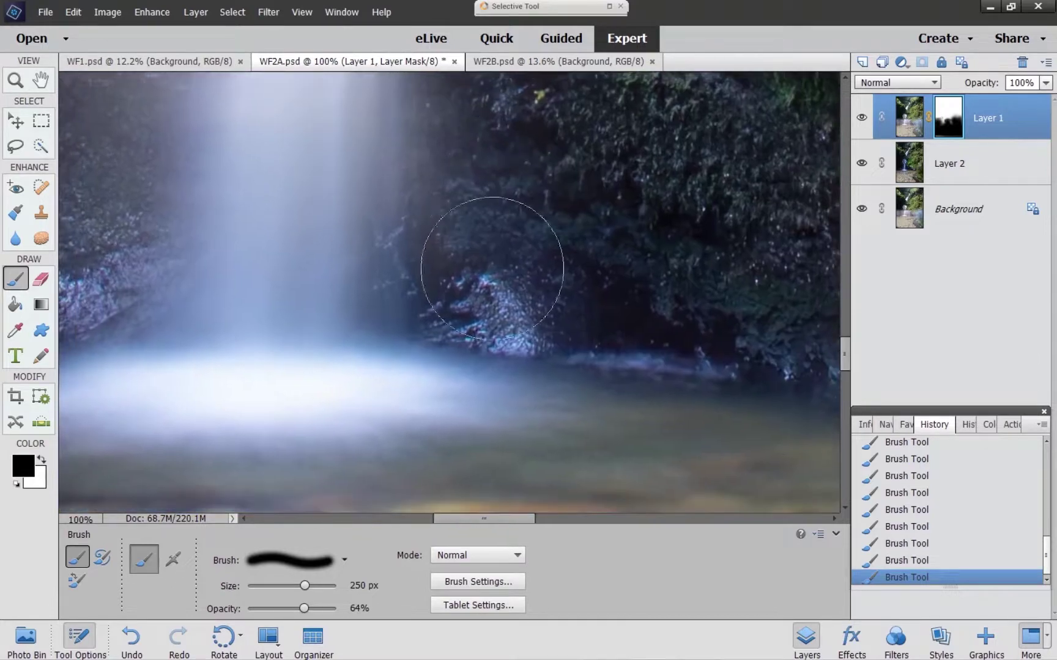
pyautogui.moveTo(512, 328)
pyautogui.mouseDown()
pyautogui.moveTo(495, 318)
pyautogui.moveTo(416, 325)
pyautogui.mouseUp()
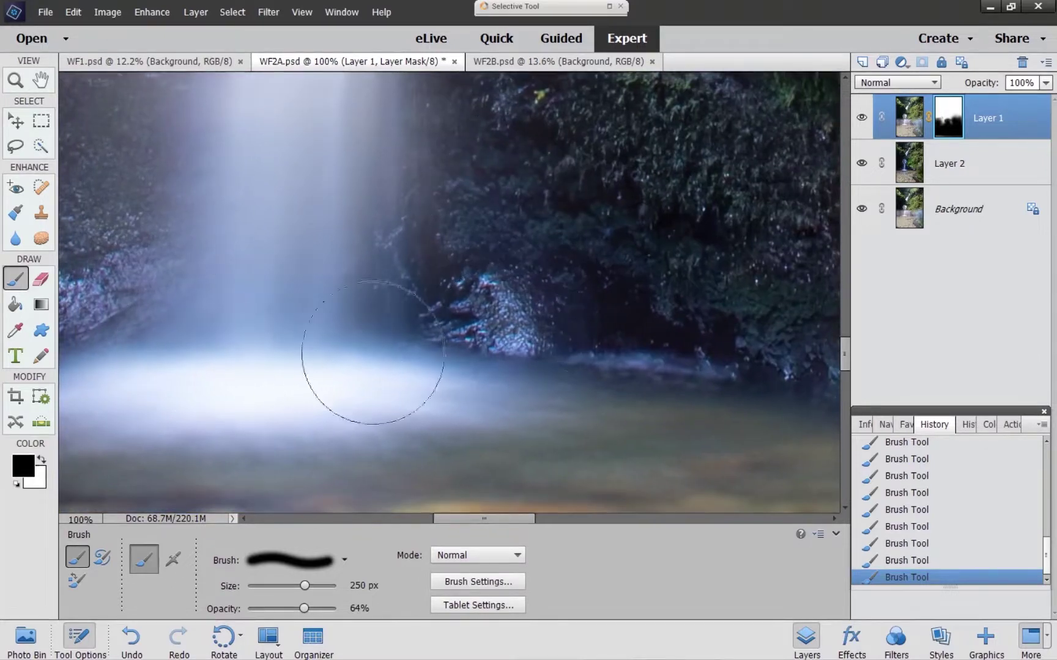
# Paint black on Layer 1's mask over the hazy wet rocks directly left of the lower waterfall
pyautogui.moveTo(316, 294); pyautogui.dragTo(535, 349)
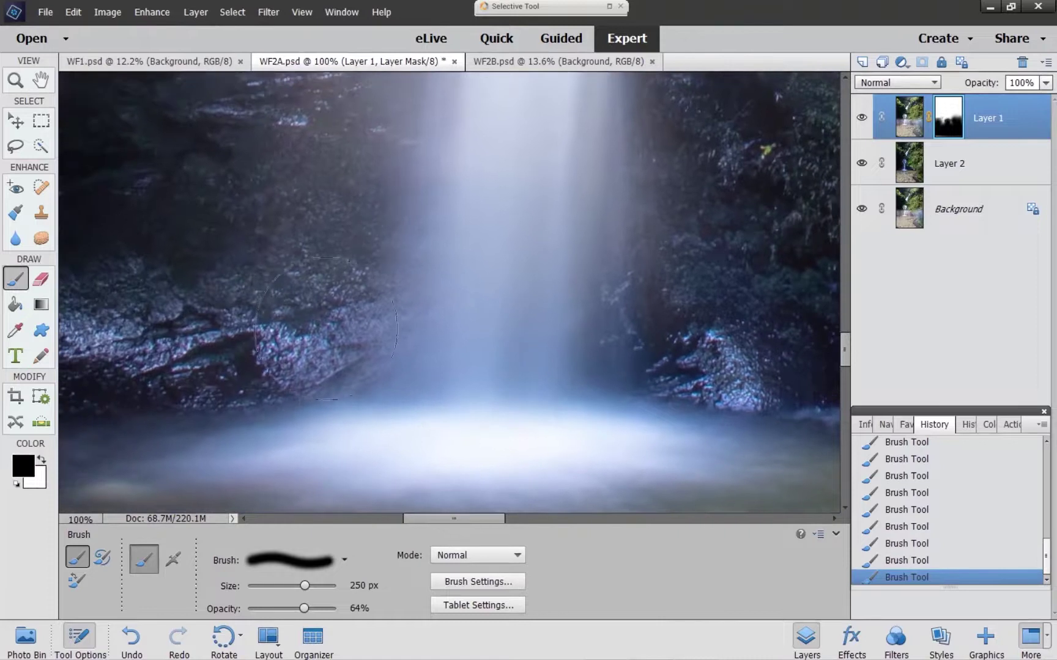
pyautogui.moveTo(392, 167); pyautogui.dragTo(349, 294)
pyautogui.moveTo(373, 177)
pyautogui.mouseDown()
pyautogui.moveTo(352, 269)
pyautogui.moveTo(364, 136)
pyautogui.moveTo(352, 276)
pyautogui.moveTo(366, 295)
pyautogui.mouseUp()
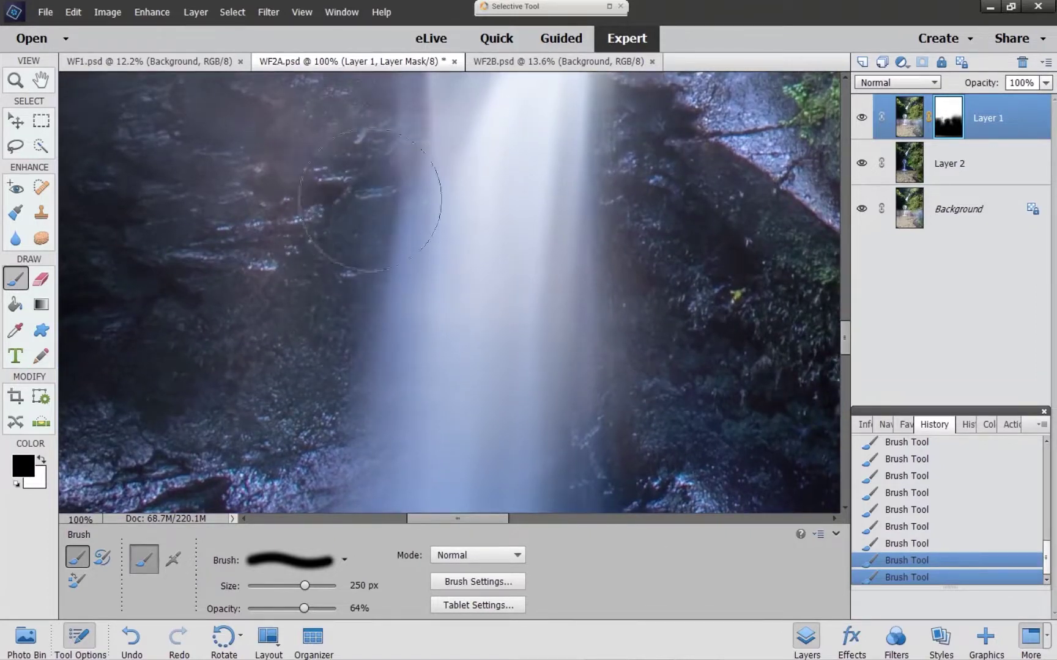
pyautogui.moveTo(389, 142)
pyautogui.mouseDown()
pyautogui.moveTo(342, 262)
pyautogui.moveTo(293, 275)
pyautogui.moveTo(201, 330)
pyautogui.moveTo(255, 375)
pyautogui.mouseUp()
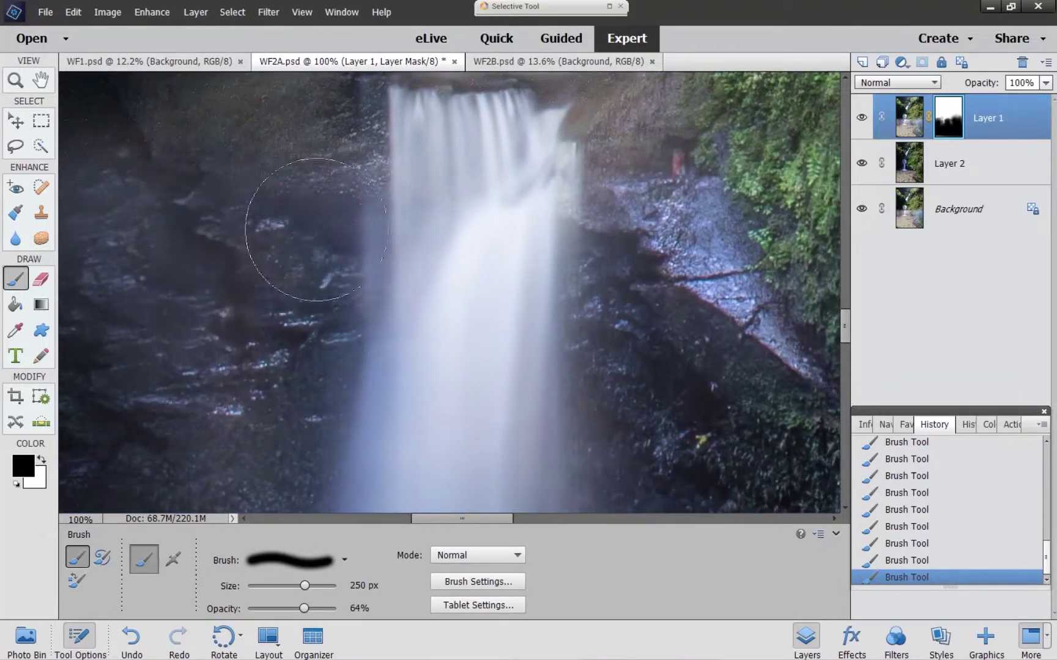
pyautogui.moveTo(283, 290)
pyautogui.mouseDown()
pyautogui.moveTo(236, 278)
pyautogui.moveTo(368, 227)
pyautogui.mouseUp()
pyautogui.moveTo(358, 436)
pyautogui.mouseDown()
pyautogui.moveTo(377, 212)
pyautogui.moveTo(389, 184)
pyautogui.moveTo(353, 337)
pyautogui.moveTo(417, 209)
pyautogui.moveTo(417, 174)
pyautogui.mouseUp()
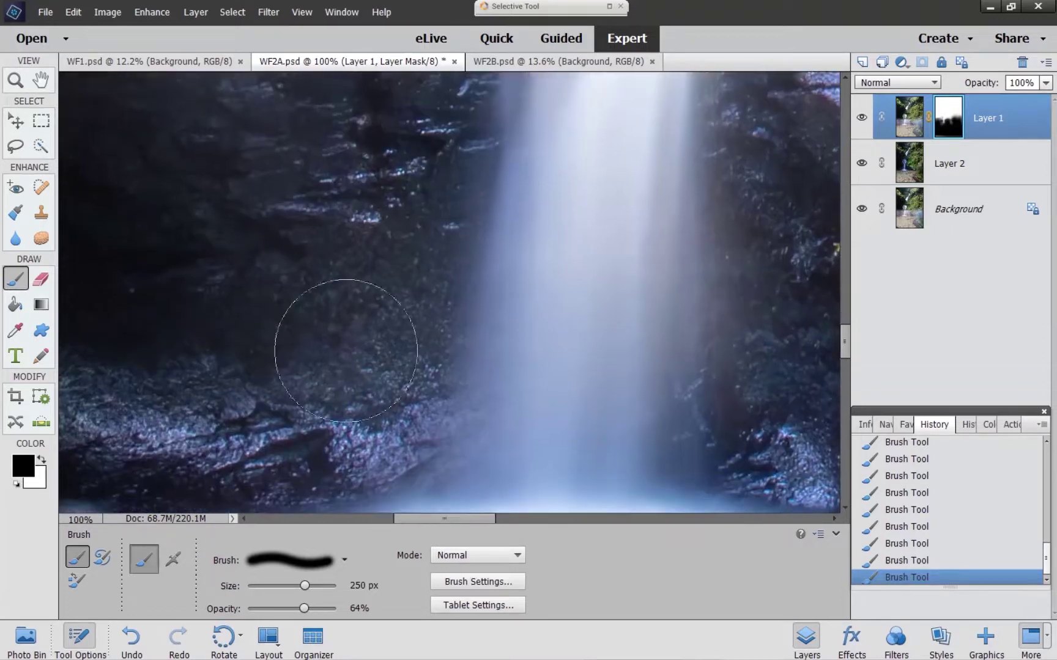
# Touch up Layer 1's mask with black along the pool's waterline and the dark rocks behind the orange stone
pyautogui.moveTo(633, 298); pyautogui.dragTo(445, 288)
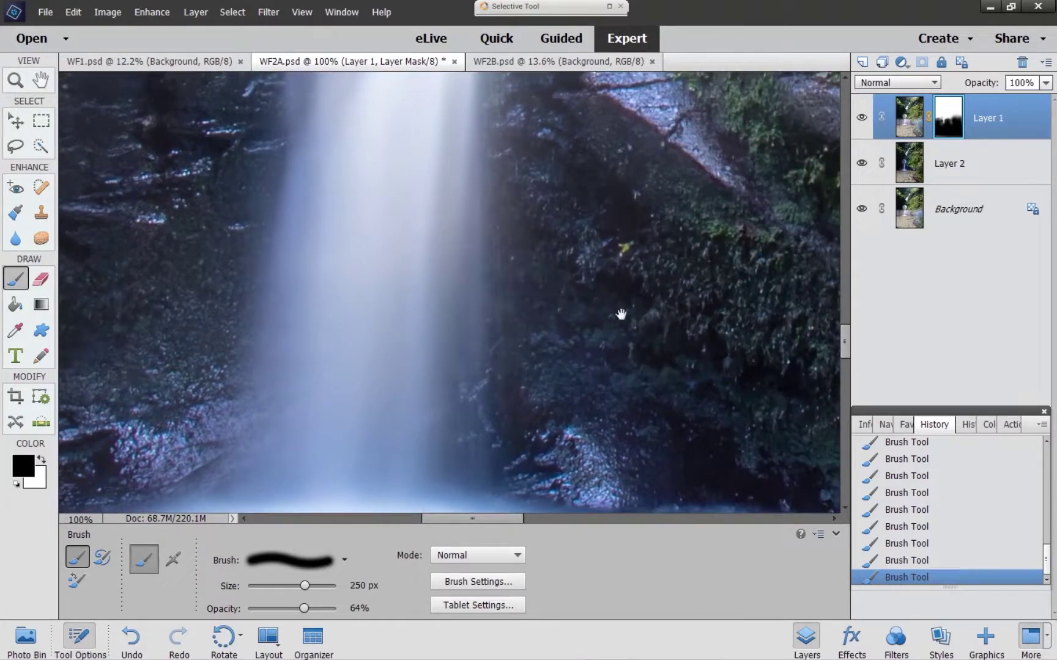
pyautogui.moveTo(620, 313); pyautogui.dragTo(519, 134)
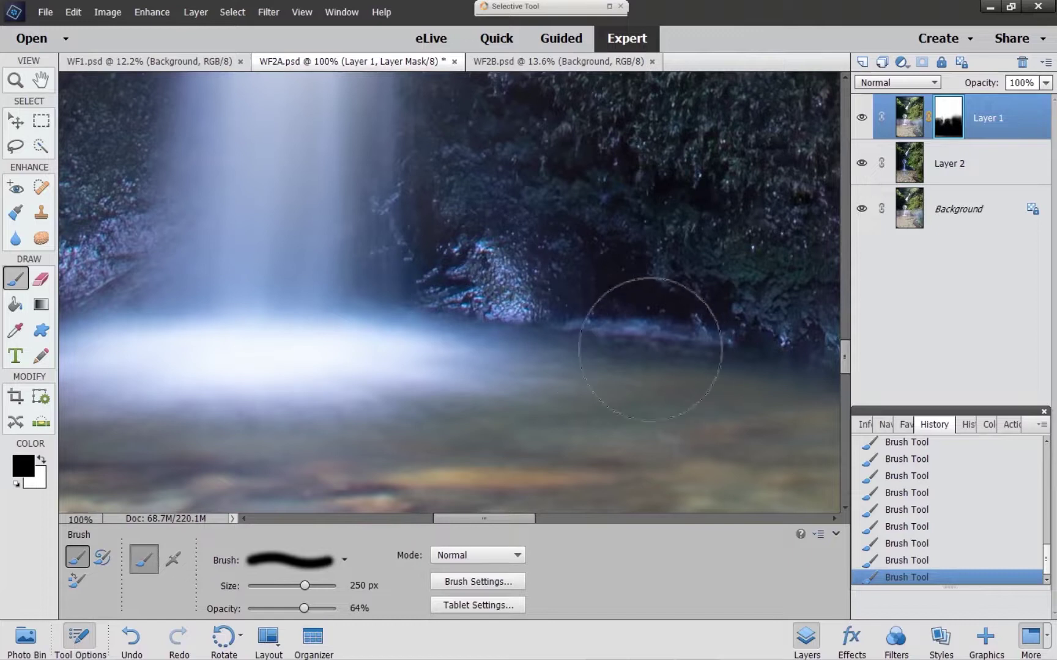
pyautogui.moveTo(339, 282); pyautogui.dragTo(535, 287)
pyautogui.moveTo(410, 297); pyautogui.dragTo(732, 283)
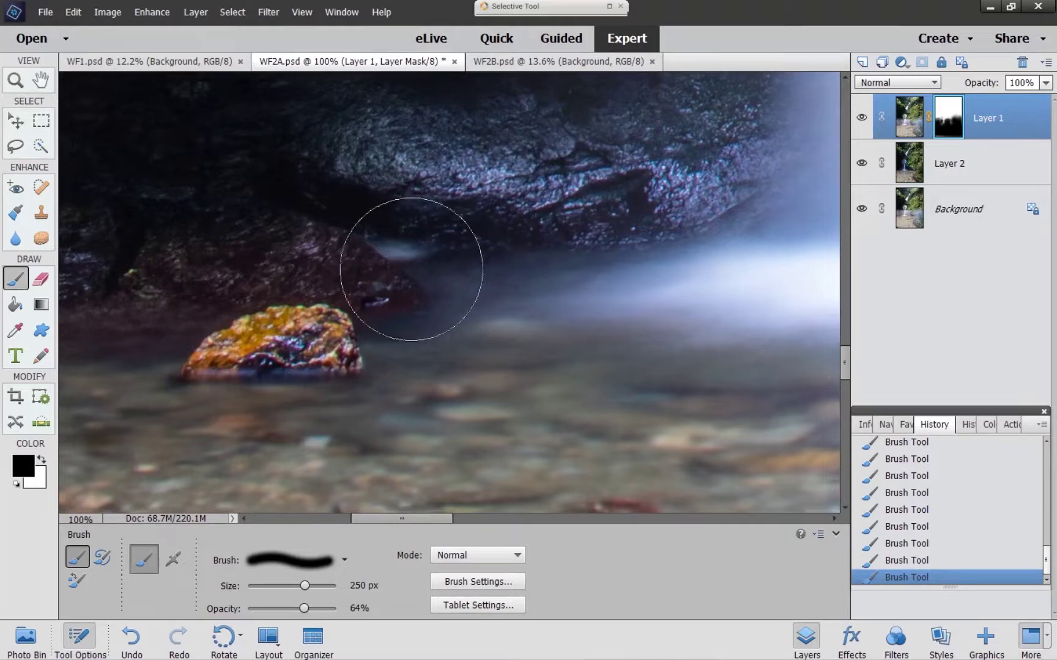
pyautogui.moveTo(226, 274); pyautogui.dragTo(439, 245)
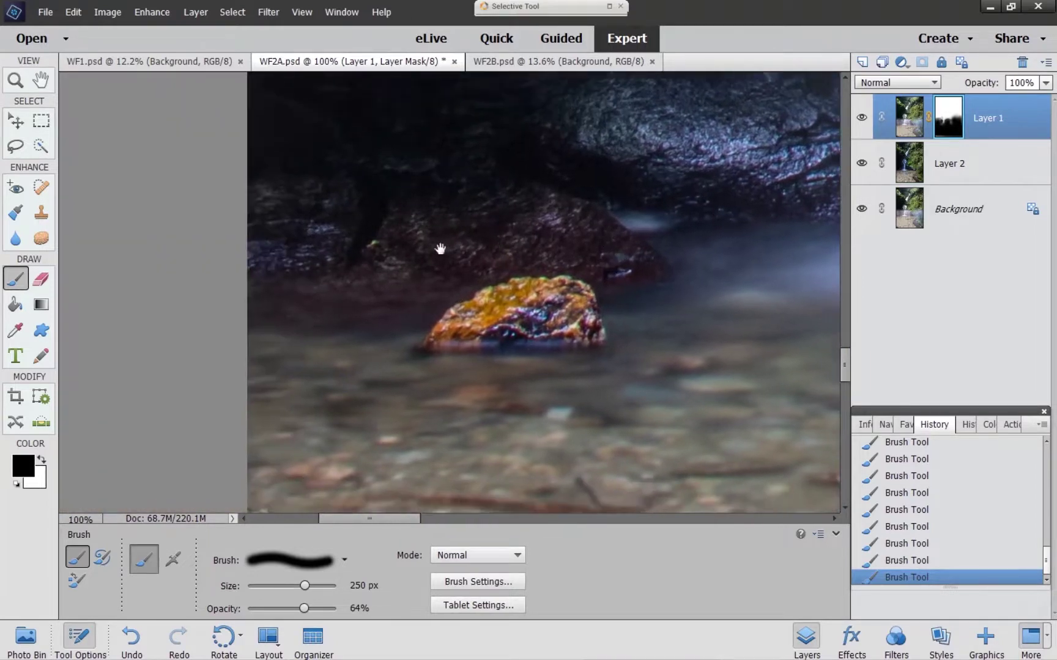
# Paint black on Layer 1's mask over the dark rock face between the orange stone and the waterfall's ledge
pyautogui.moveTo(548, 242); pyautogui.dragTo(516, 344)
pyautogui.moveTo(511, 220); pyautogui.dragTo(523, 61)
pyautogui.moveTo(521, 387); pyautogui.dragTo(542, 245)
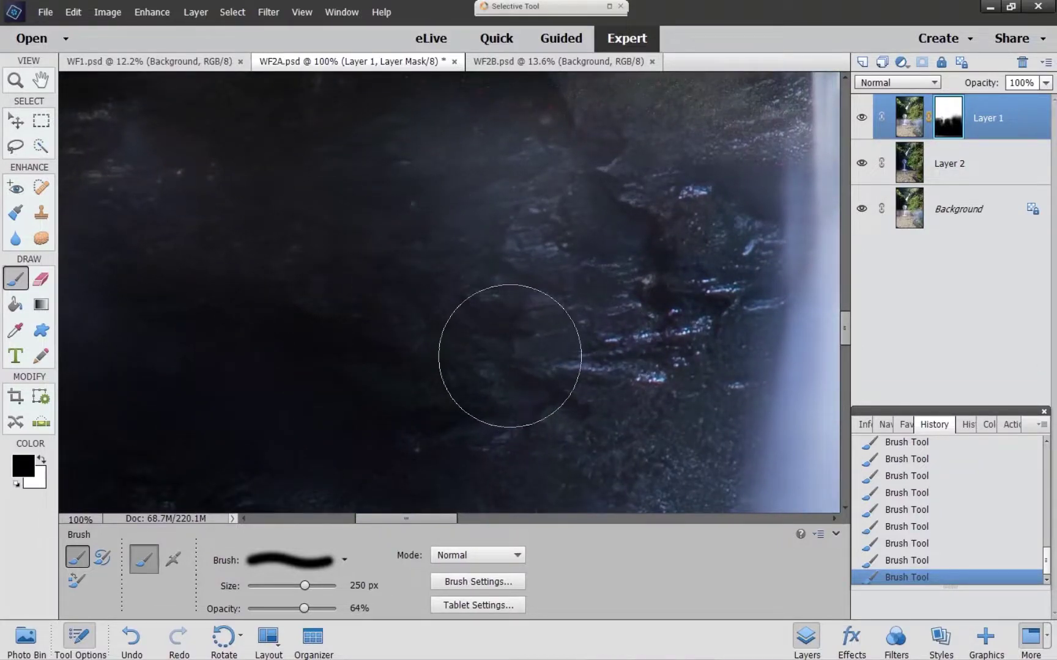
pyautogui.moveTo(520, 228); pyautogui.dragTo(519, 465)
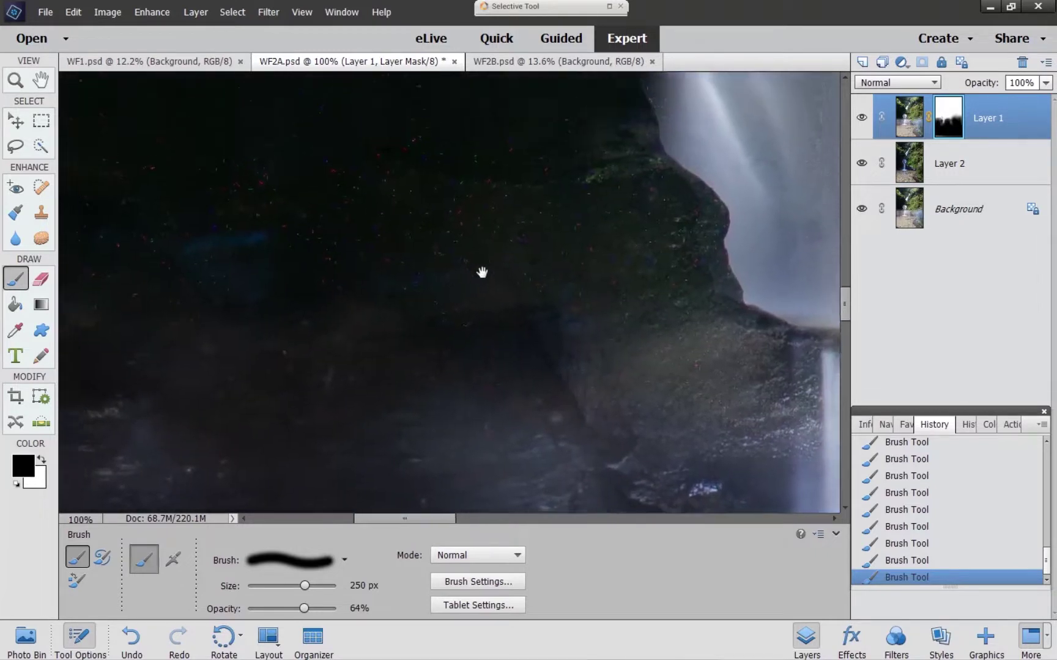
pyautogui.moveTo(482, 272); pyautogui.dragTo(548, 370)
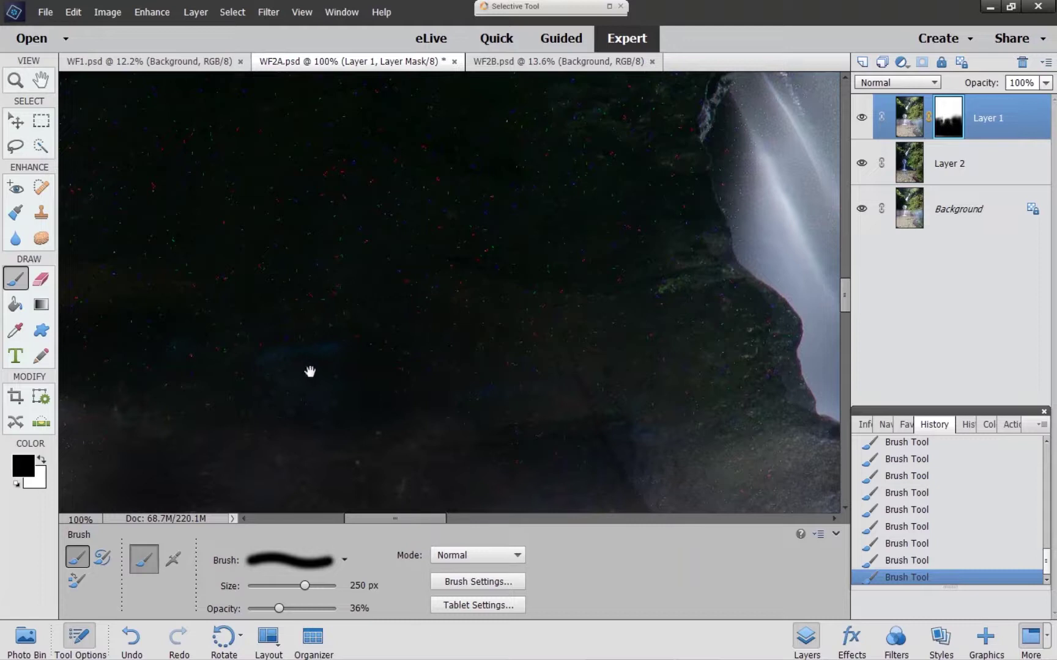
# Set the brush opacity to 36% and paint black on the mask over the dark cliff left of the round rock opening
pyautogui.moveTo(310, 371); pyautogui.dragTo(457, 338)
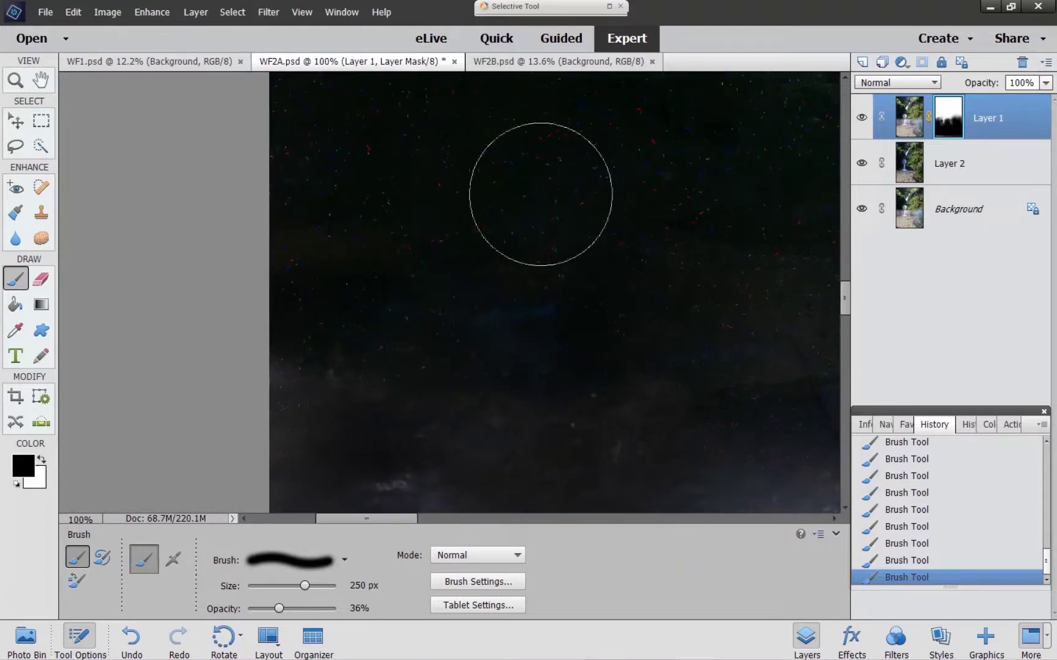
pyautogui.moveTo(539, 287); pyautogui.dragTo(220, 287)
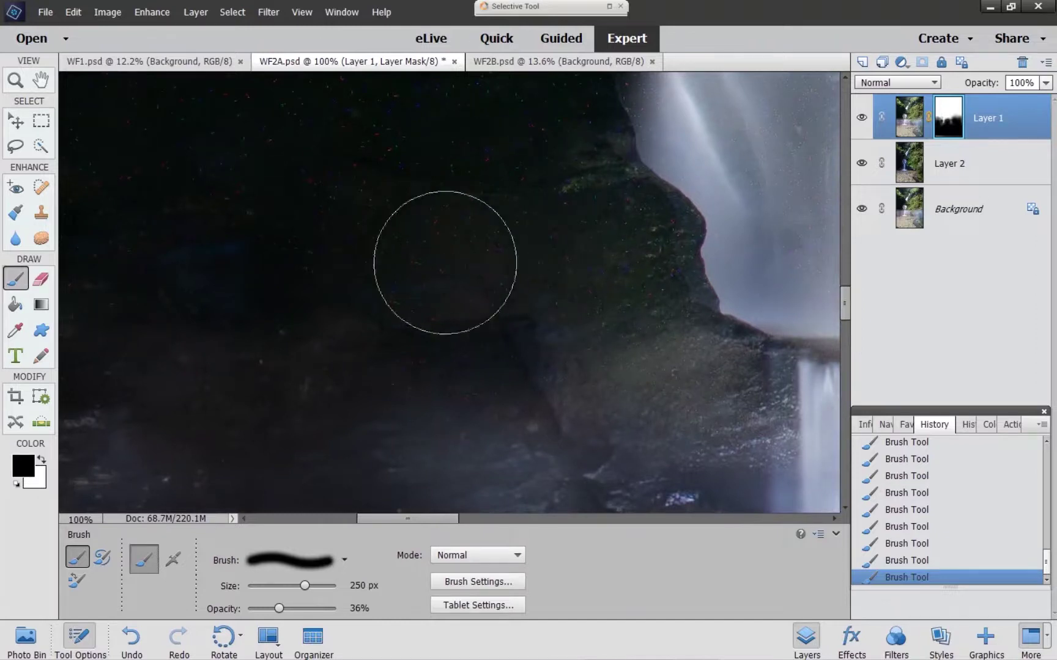
pyautogui.moveTo(455, 189); pyautogui.dragTo(575, 421)
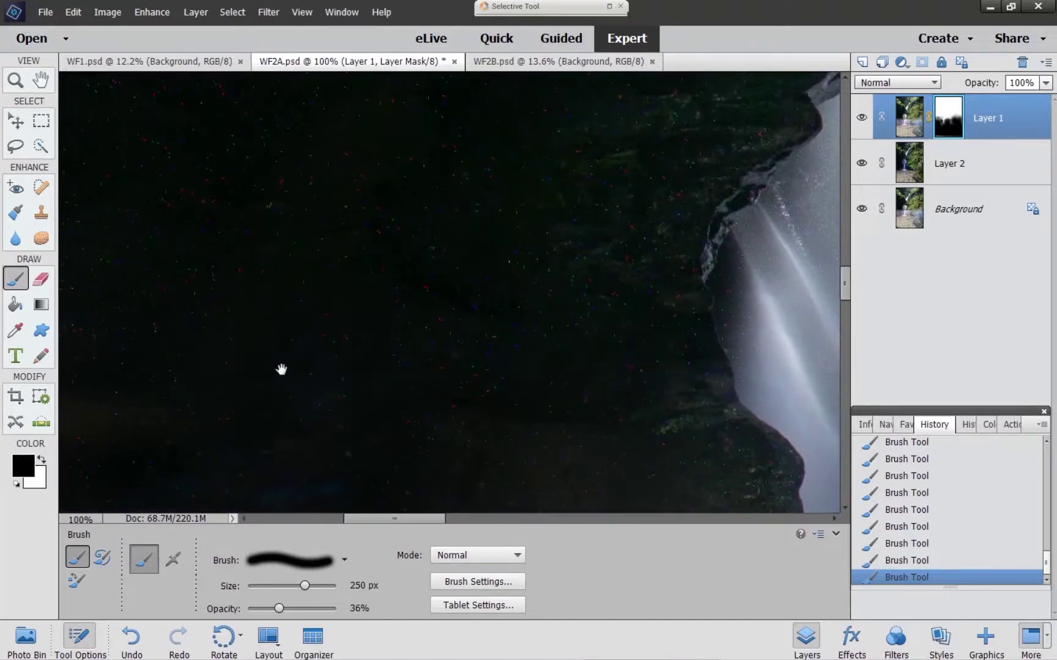
pyautogui.moveTo(280, 368); pyautogui.dragTo(465, 347)
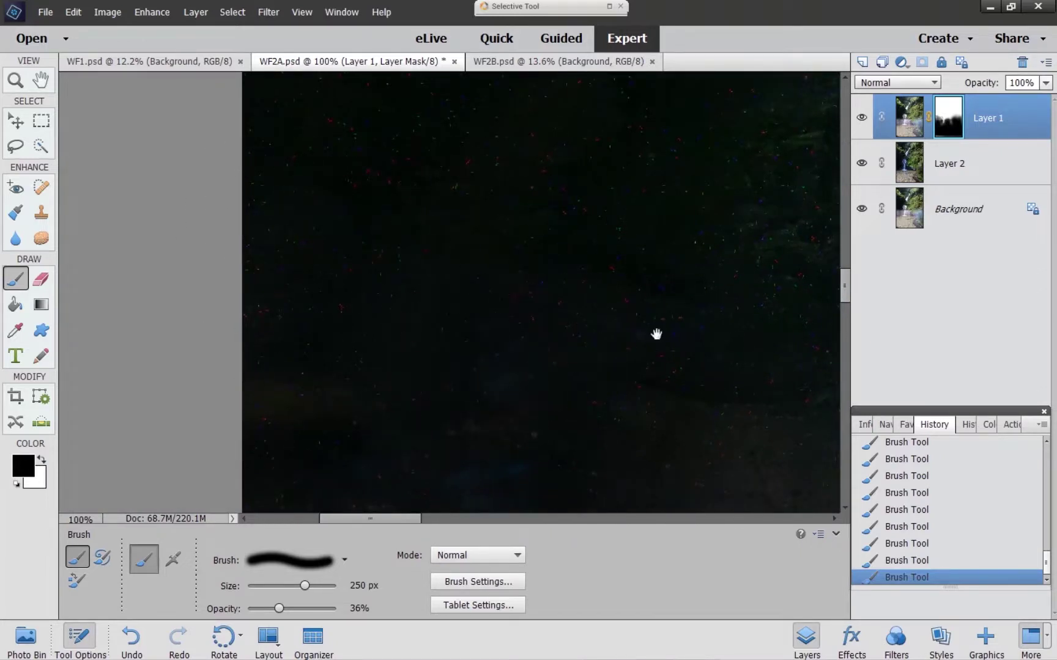
pyautogui.moveTo(655, 333); pyautogui.dragTo(391, 295)
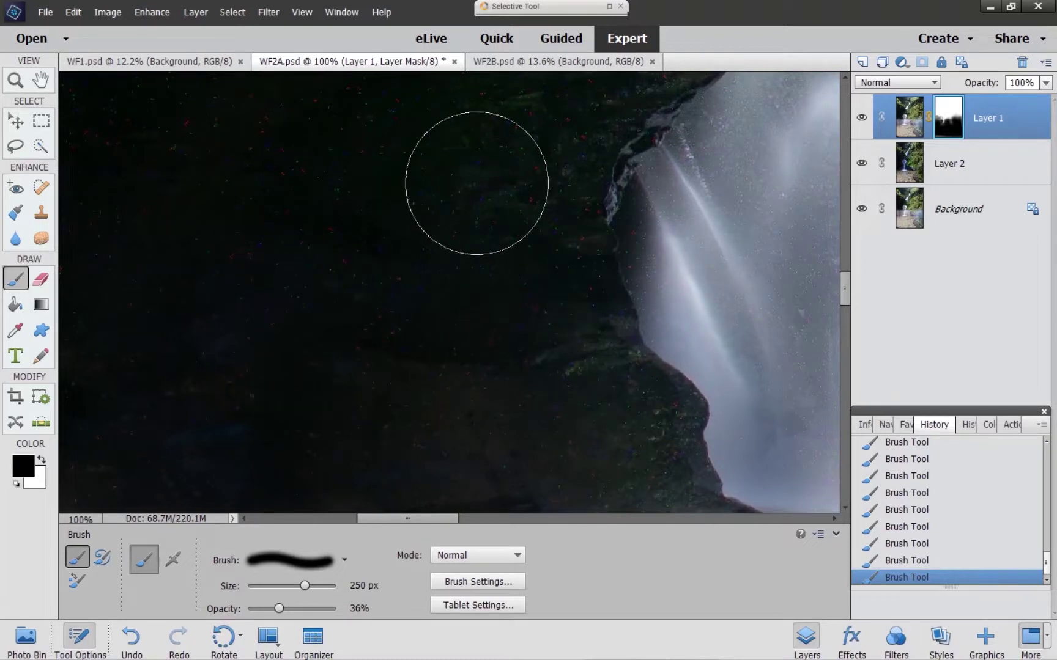
pyautogui.moveTo(482, 205)
pyautogui.mouseDown()
pyautogui.moveTo(474, 323)
pyautogui.moveTo(451, 380)
pyautogui.mouseUp()
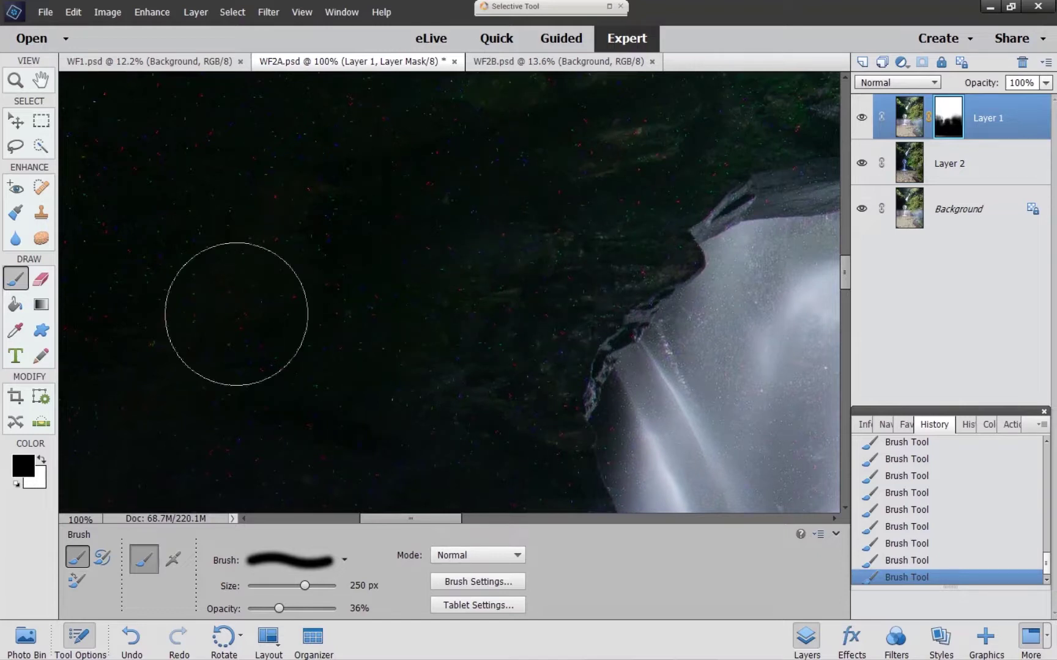
# Paint black on Layer 1's mask at 36% opacity over the dark cliff toward the photo's left edge
pyautogui.moveTo(298, 305); pyautogui.dragTo(567, 245)
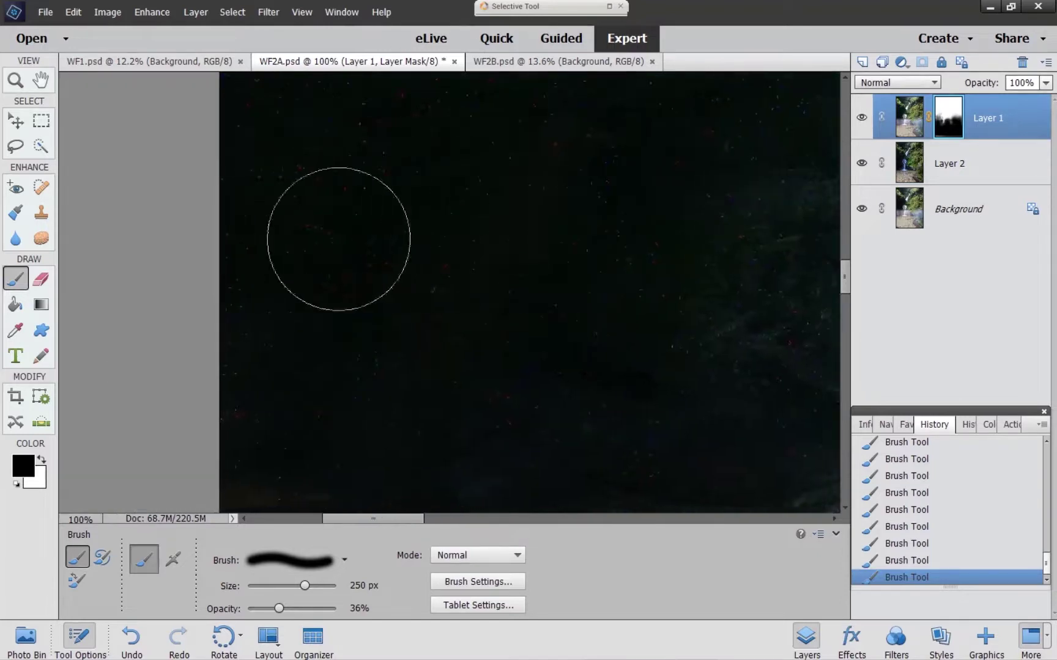
pyautogui.moveTo(533, 203)
pyautogui.mouseDown()
pyautogui.moveTo(419, 265)
pyautogui.moveTo(617, 308)
pyautogui.mouseUp()
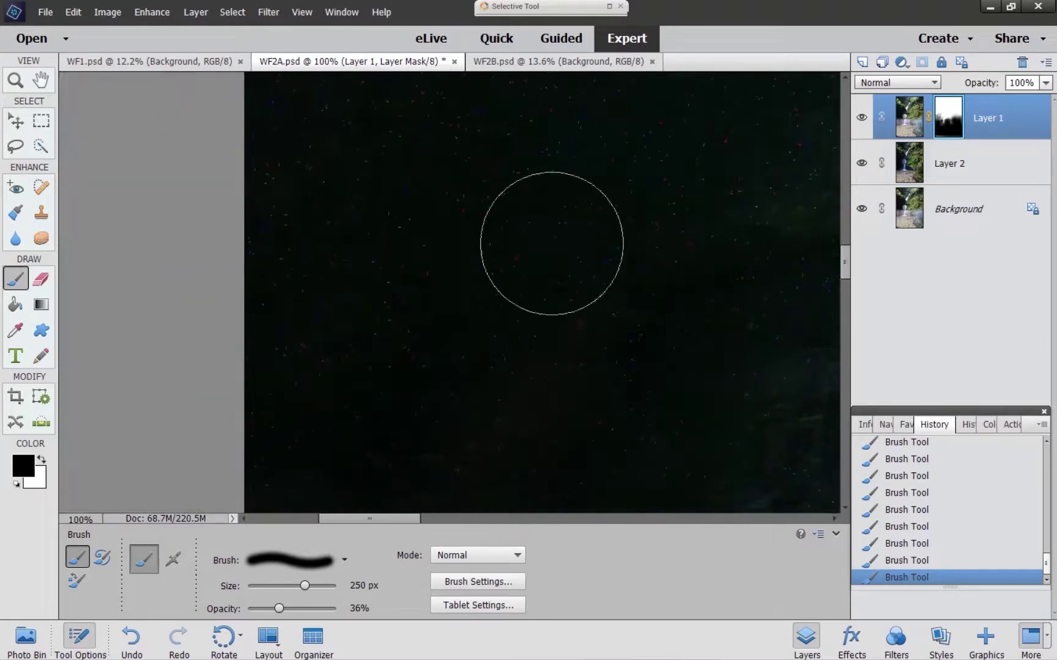
pyautogui.moveTo(526, 208)
pyautogui.mouseDown()
pyautogui.moveTo(446, 221)
pyautogui.moveTo(382, 323)
pyautogui.moveTo(508, 319)
pyautogui.mouseUp()
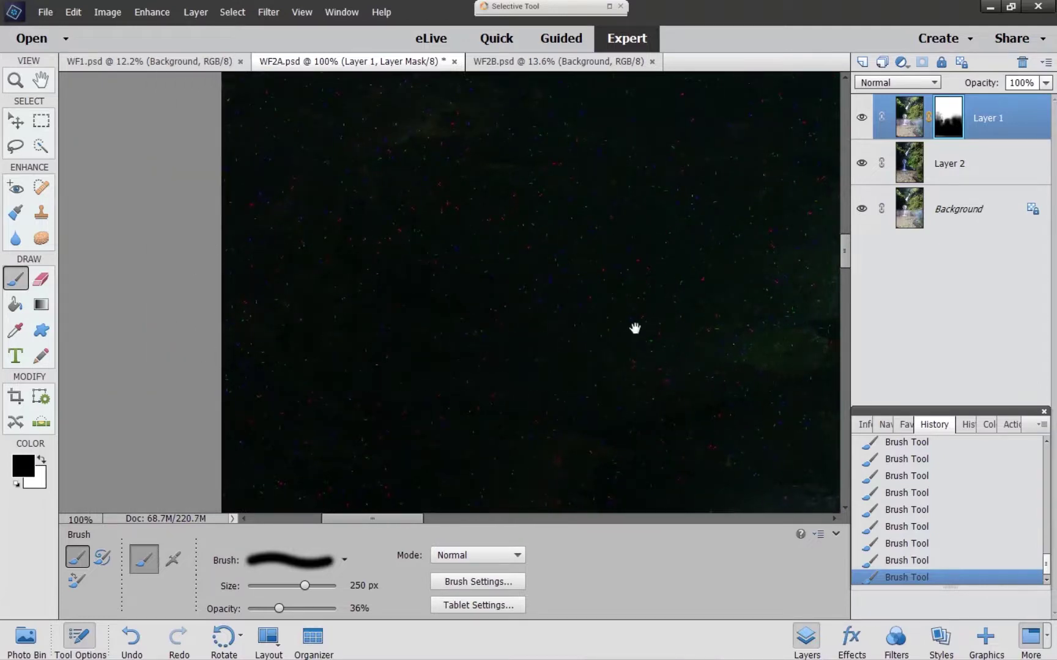
pyautogui.moveTo(635, 328); pyautogui.dragTo(307, 243)
# Paint black on Layer 1's mask at 36% opacity over the shadowed rock above the round opening, beside the mossy wall
pyautogui.moveTo(575, 298)
pyautogui.mouseDown()
pyautogui.moveTo(438, 319)
pyautogui.moveTo(474, 285)
pyautogui.mouseUp()
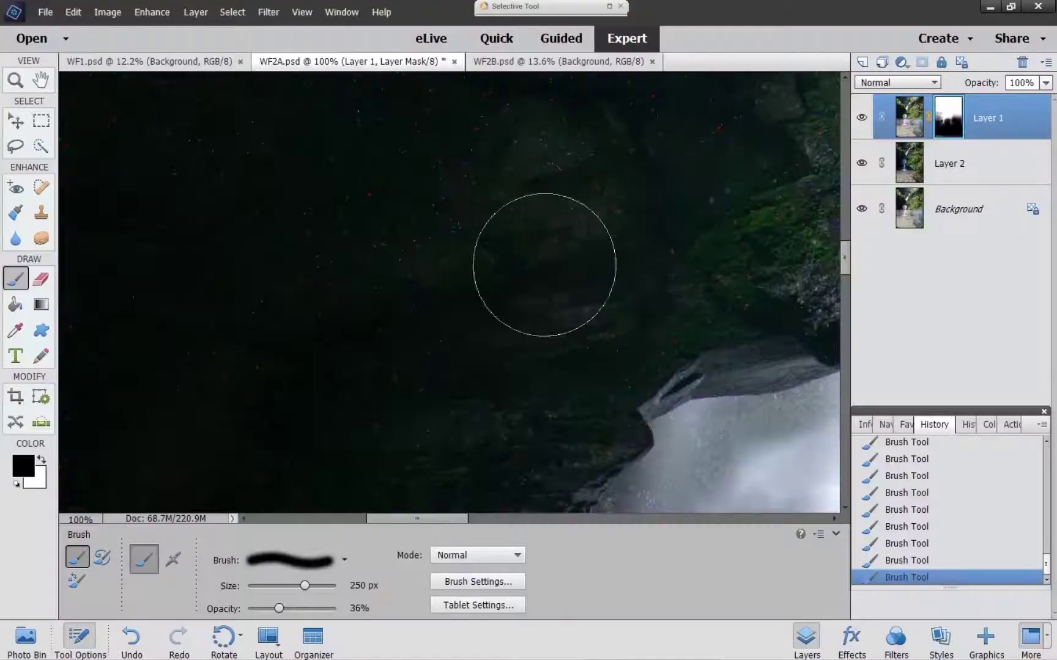
pyautogui.moveTo(679, 248); pyautogui.dragTo(476, 284)
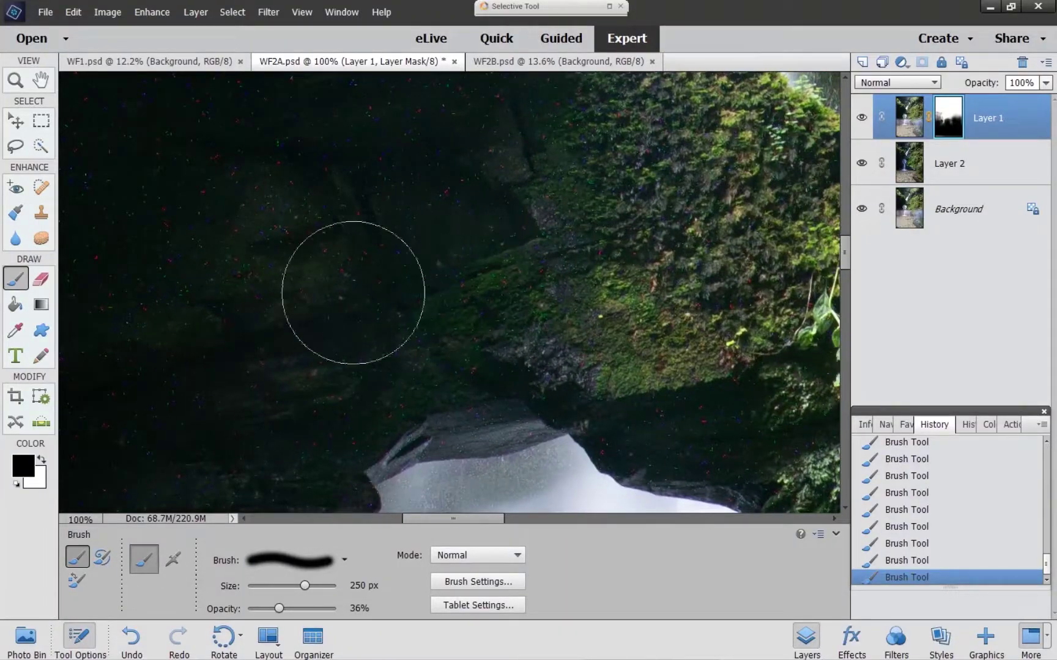
pyautogui.moveTo(382, 208); pyautogui.dragTo(514, 321)
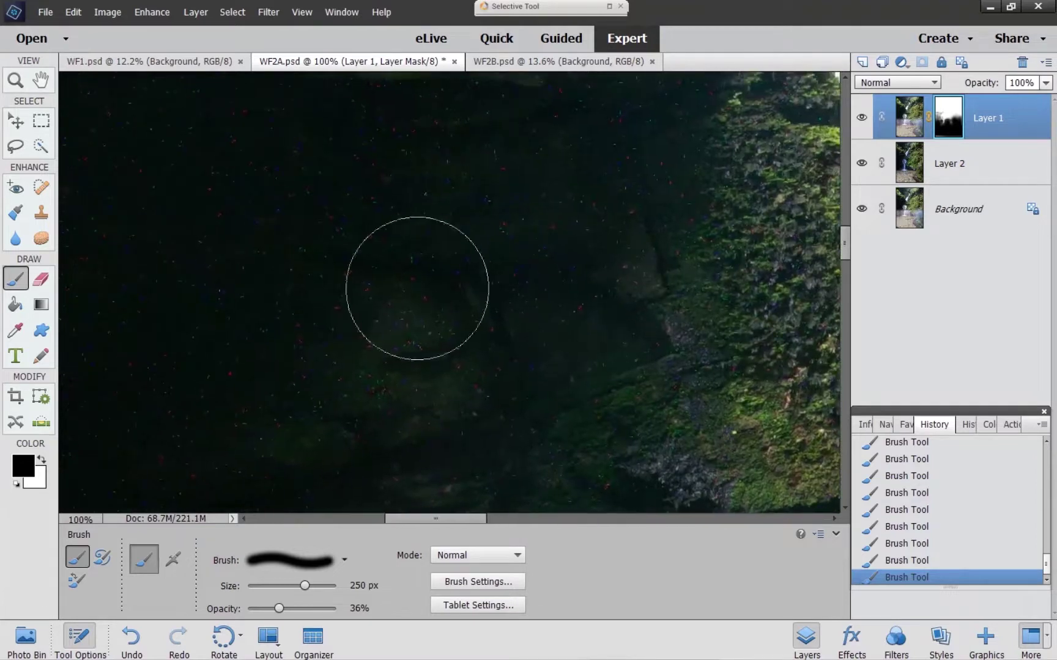
pyautogui.moveTo(330, 314); pyautogui.dragTo(583, 252)
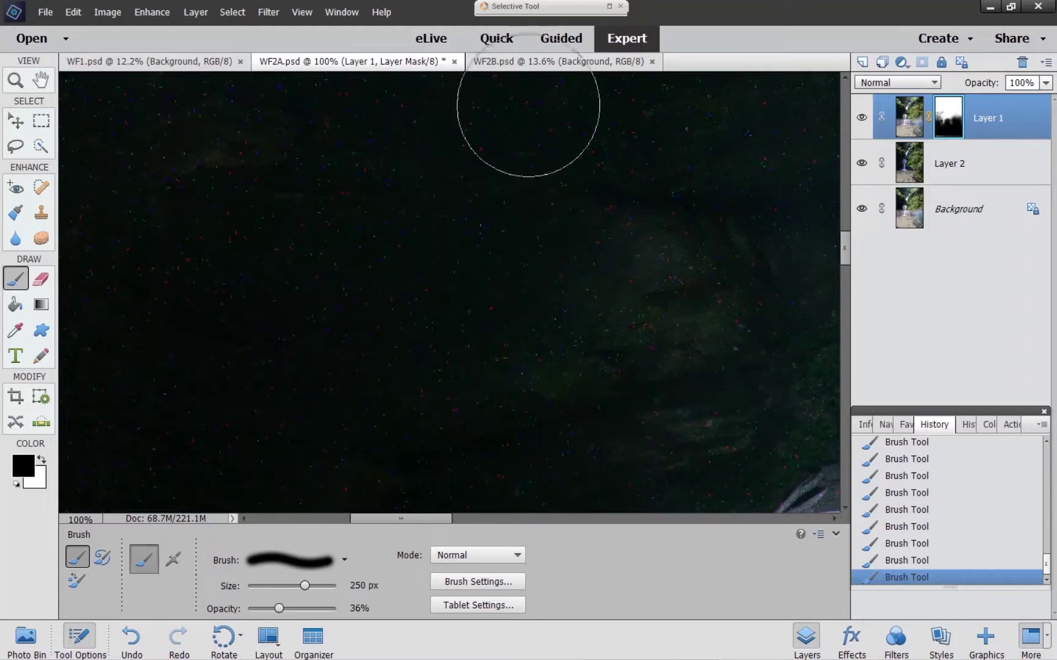
# Switch to WF2B.psd, hide the panels and examine the finished blend around the pool, lower waterfall and mossy bank up close
pyautogui.click(535, 62)
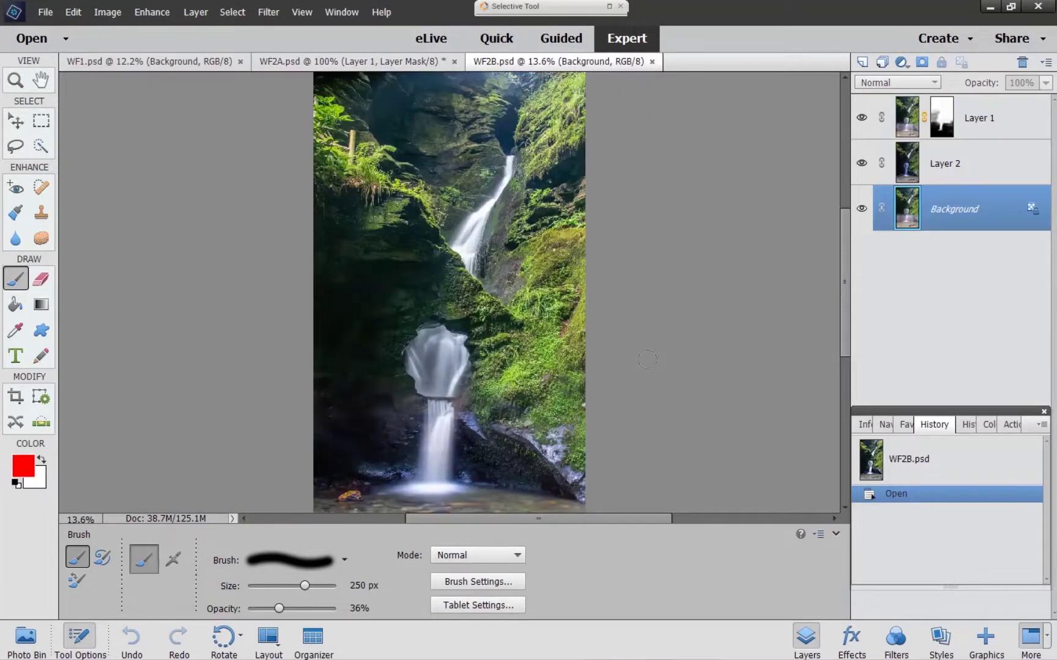
pyautogui.click(77, 638)
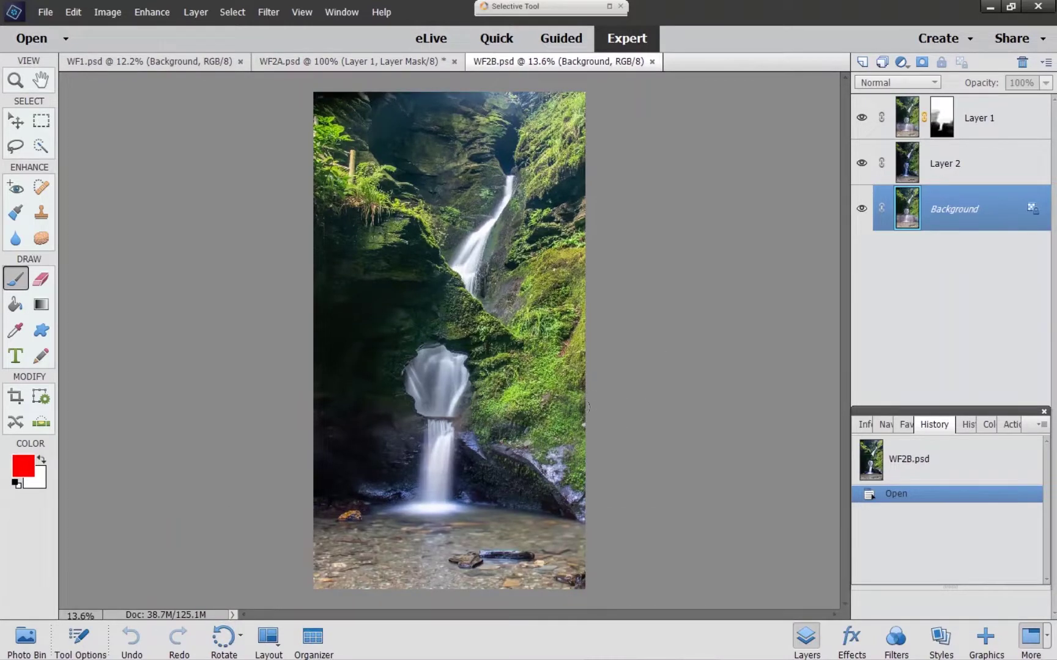
pyautogui.press('Tab')
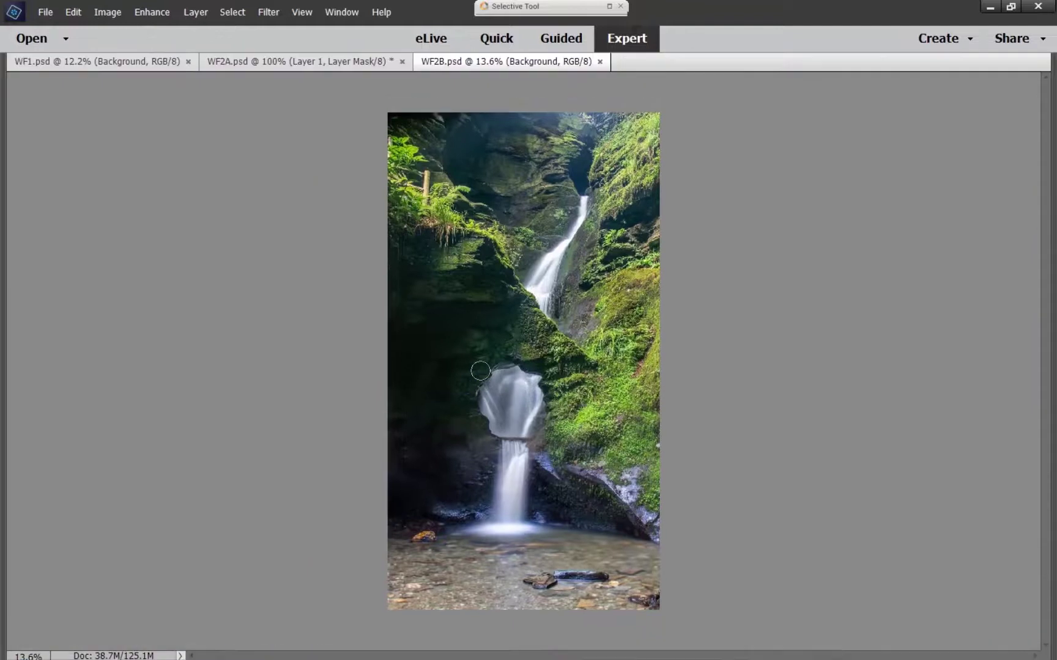
pyautogui.click(561, 530)
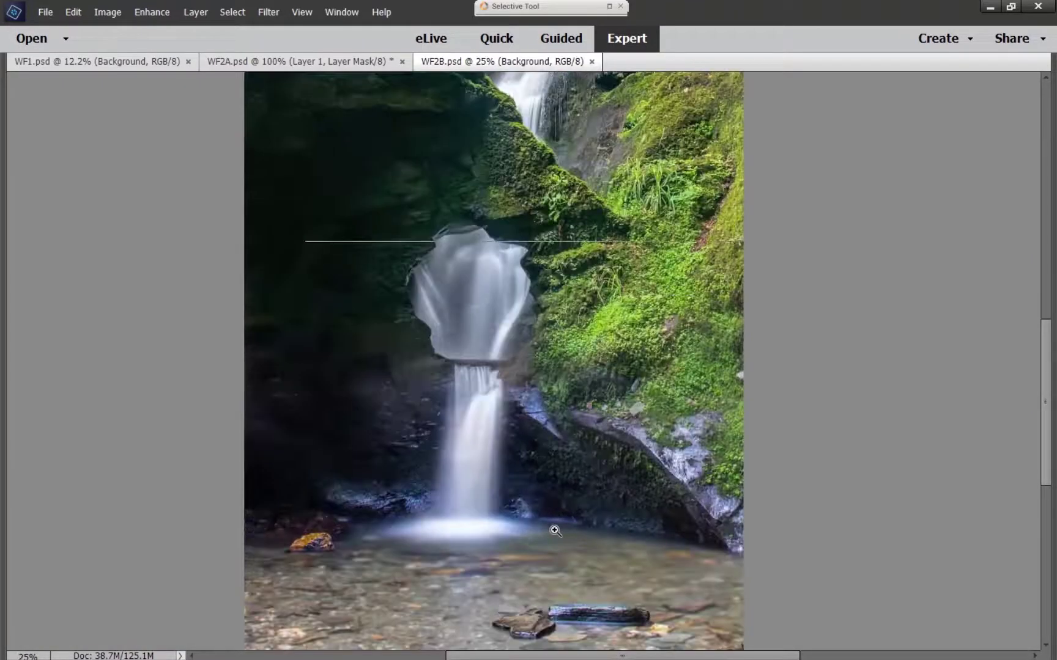
pyautogui.click(554, 531)
pyautogui.moveTo(624, 538); pyautogui.dragTo(566, 359)
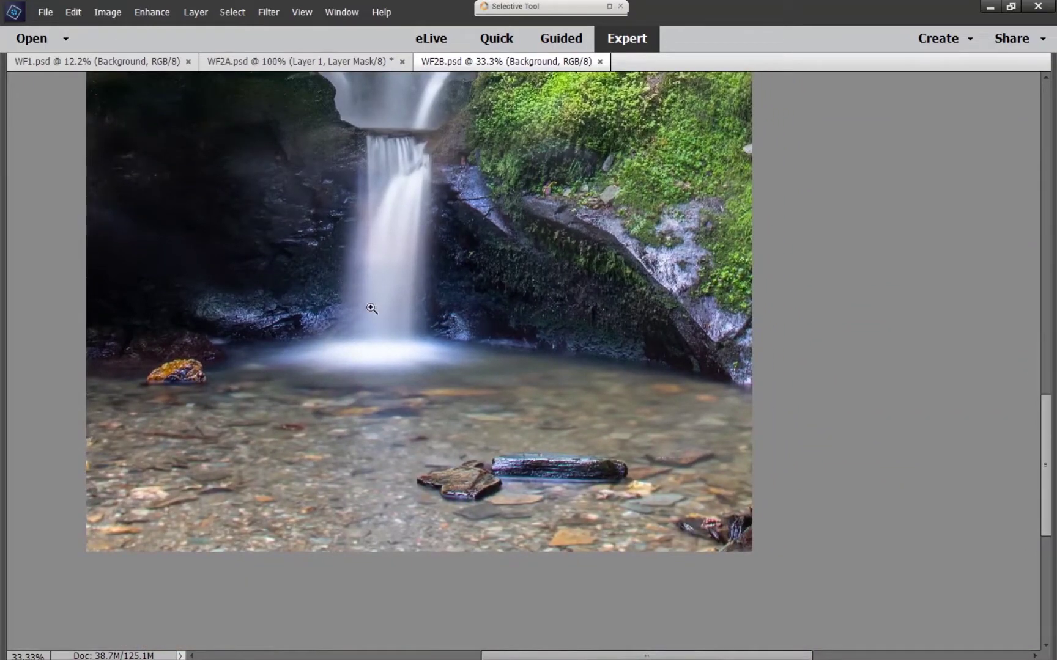
pyautogui.moveTo(500, 229); pyautogui.dragTo(543, 285)
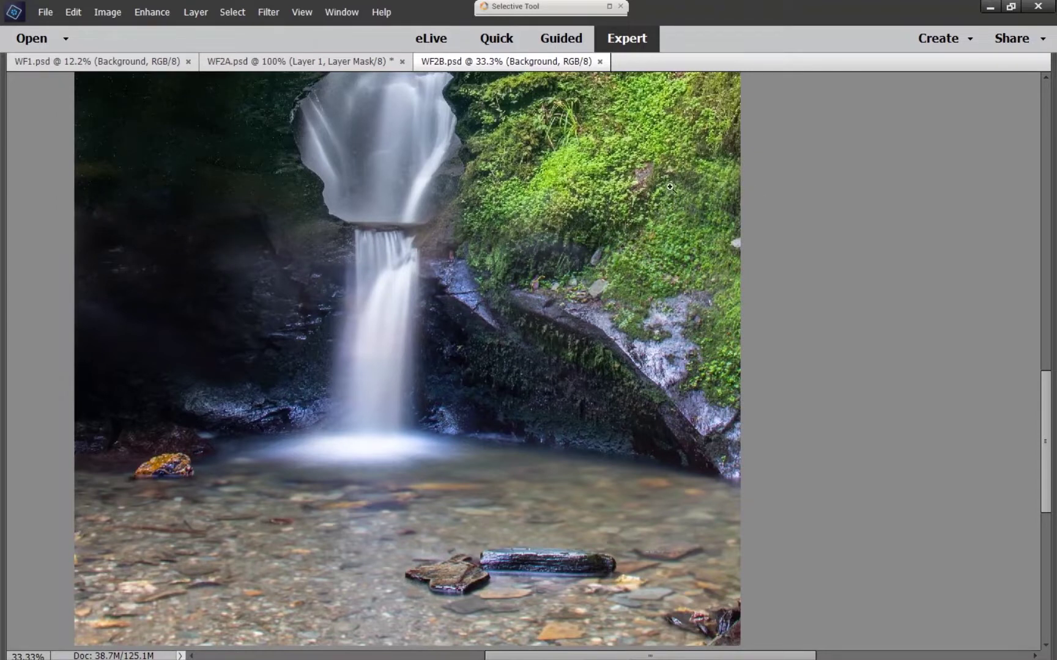
pyautogui.moveTo(563, 181); pyautogui.dragTo(536, 282)
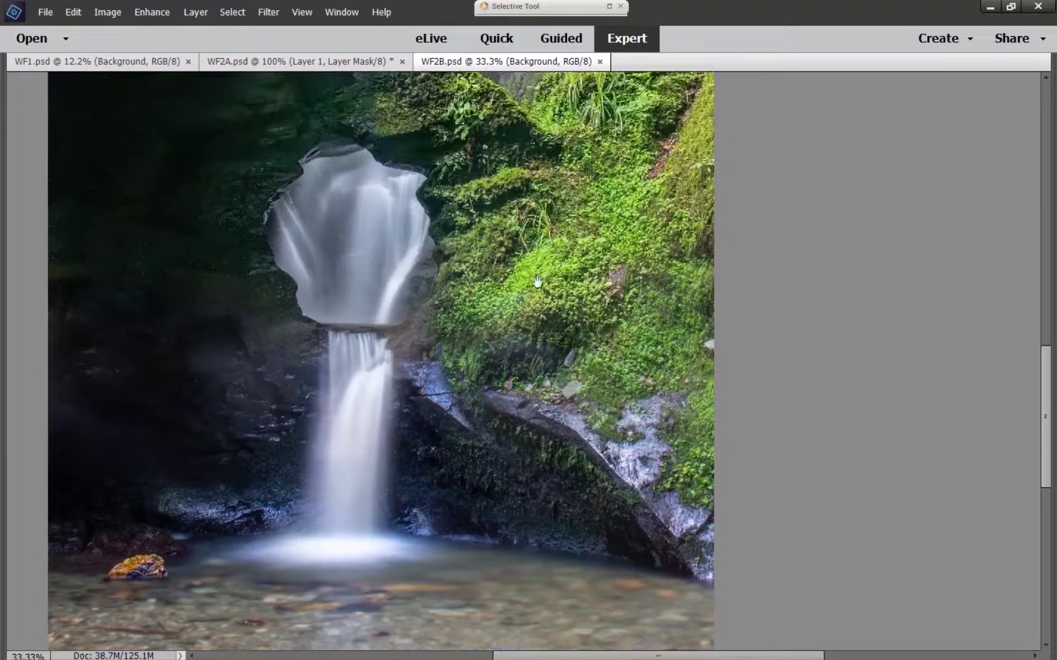
# Magnify WF2B.psd to 66.7% and examine the mossy bank, the round rock opening and the dark cliff beside it
pyautogui.click(515, 318)
pyautogui.click(514, 317)
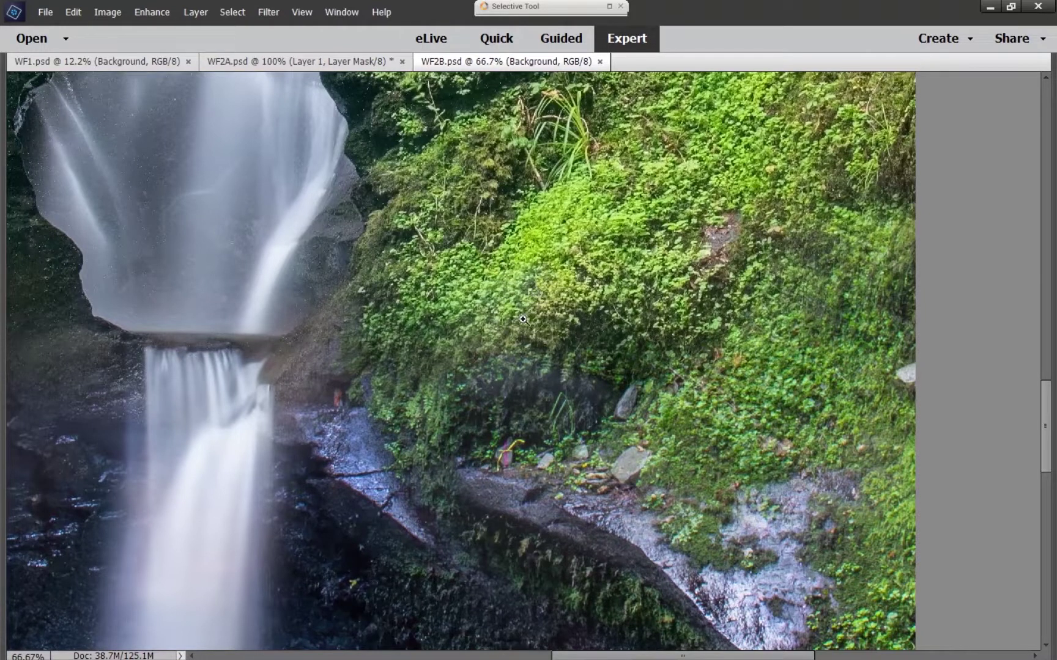
pyautogui.hscroll(6, 679, 306)
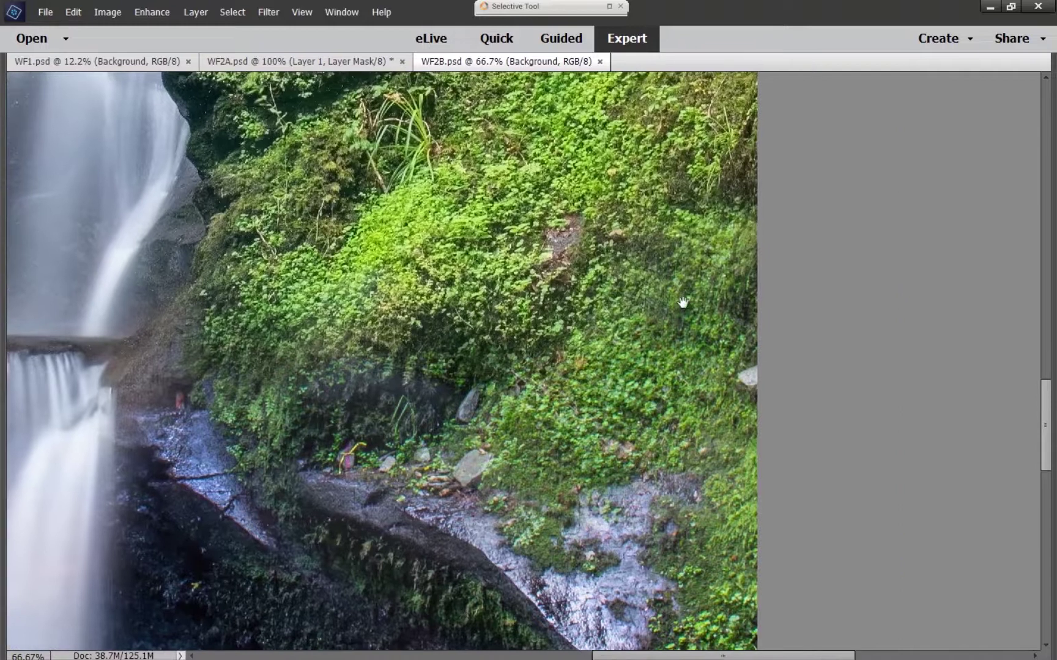
pyautogui.scroll(2, 630, 363)
pyautogui.hscroll(-6, 636, 354)
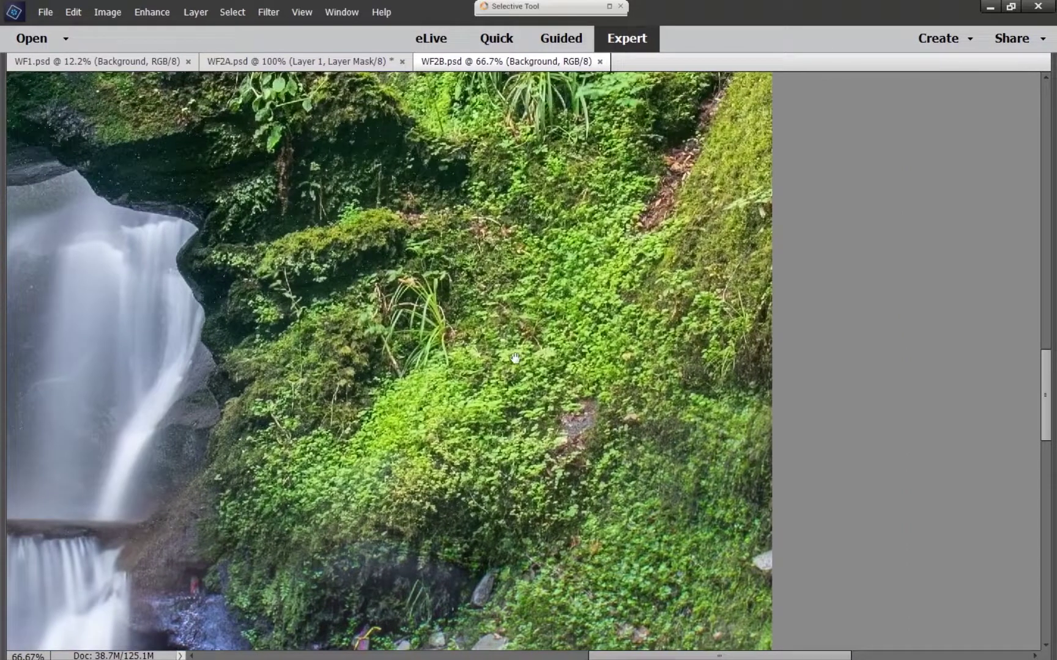
pyautogui.scroll(-1, 709, 262)
pyautogui.hscroll(-10, 276, 425)
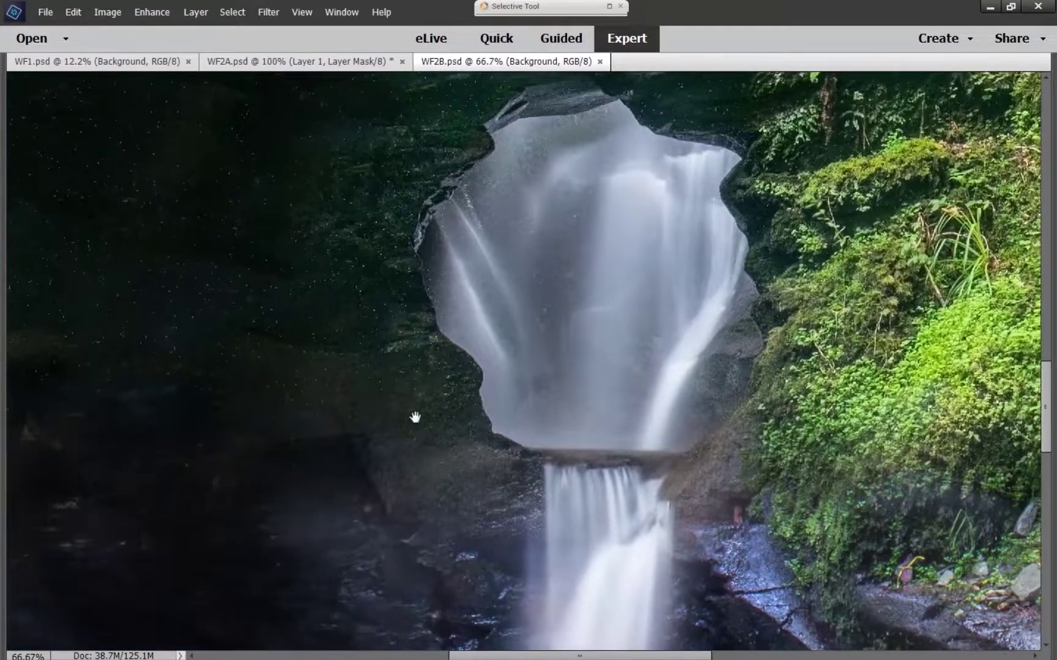
pyautogui.hscroll(-2, 413, 371)
pyautogui.scroll(1, 461, 239)
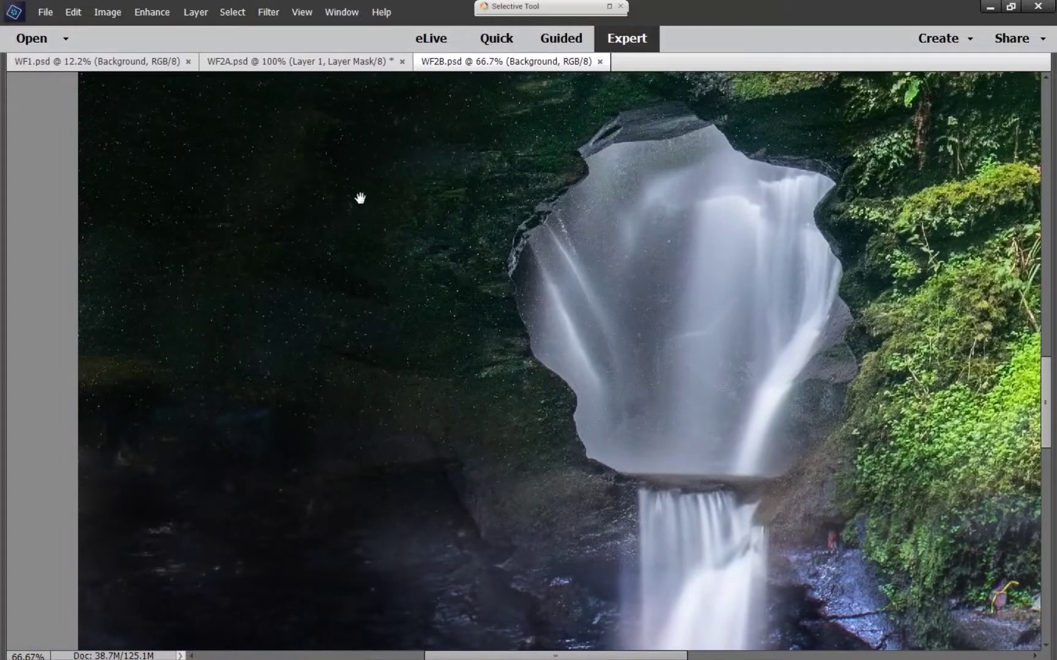
# Inspect the upper cliff face and the upper waterfall with its surrounding mossy rocks at 66.7% magnification
pyautogui.moveTo(442, 151); pyautogui.dragTo(347, 355)
pyautogui.moveTo(591, 215); pyautogui.dragTo(615, 460)
pyautogui.moveTo(604, 79); pyautogui.dragTo(572, 405)
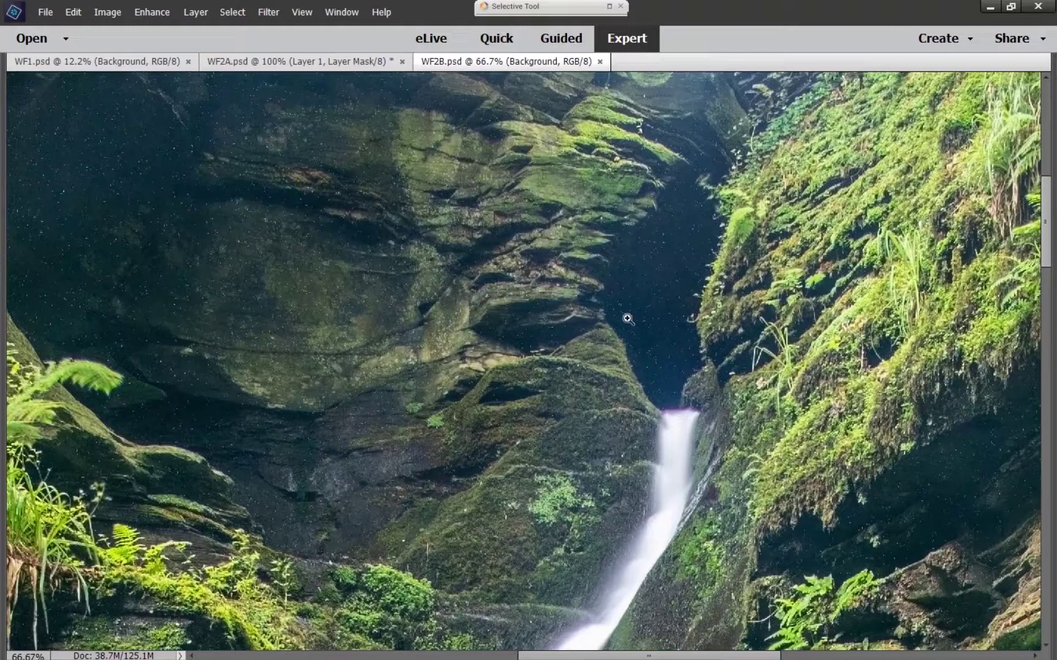
pyautogui.moveTo(868, 242); pyautogui.dragTo(760, 227)
pyautogui.moveTo(636, 395); pyautogui.dragTo(717, 210)
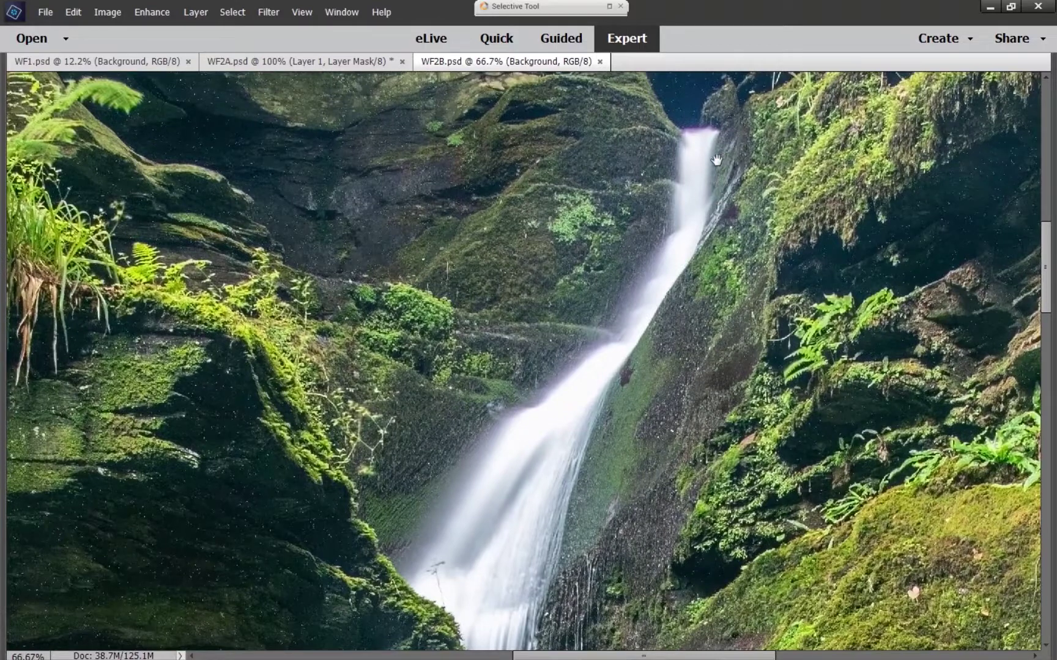
pyautogui.moveTo(512, 502); pyautogui.dragTo(727, 104)
pyautogui.moveTo(609, 264); pyautogui.dragTo(655, 205)
# Examine the round opening, the lower waterfall and the pool up close, and fit the whole photo in view
pyautogui.moveTo(622, 548); pyautogui.dragTo(544, 240)
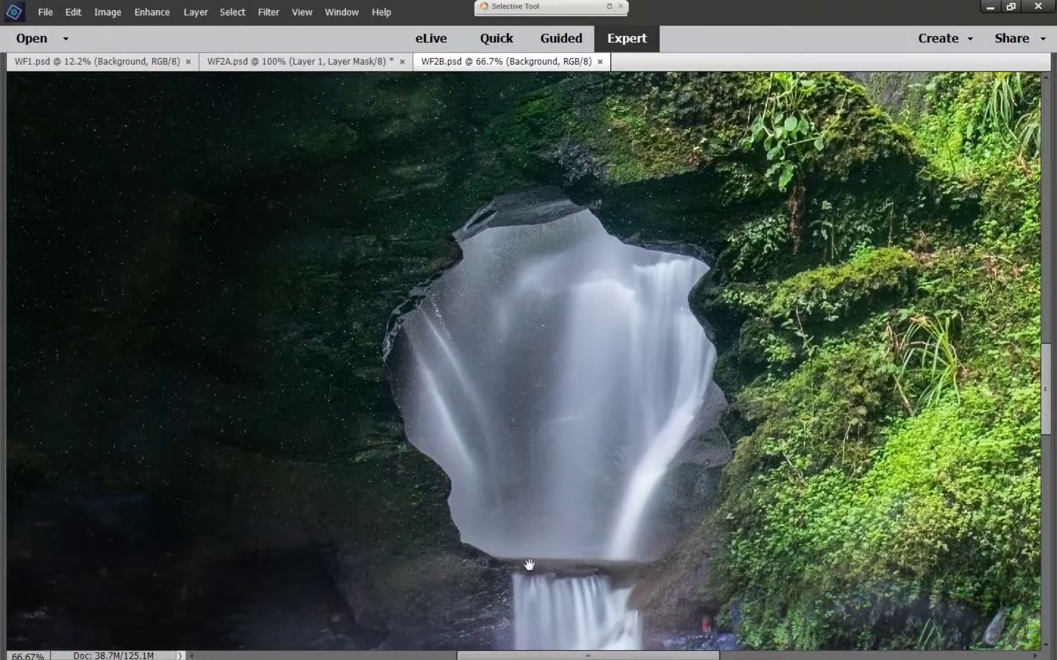
pyautogui.moveTo(618, 503); pyautogui.dragTo(590, 231)
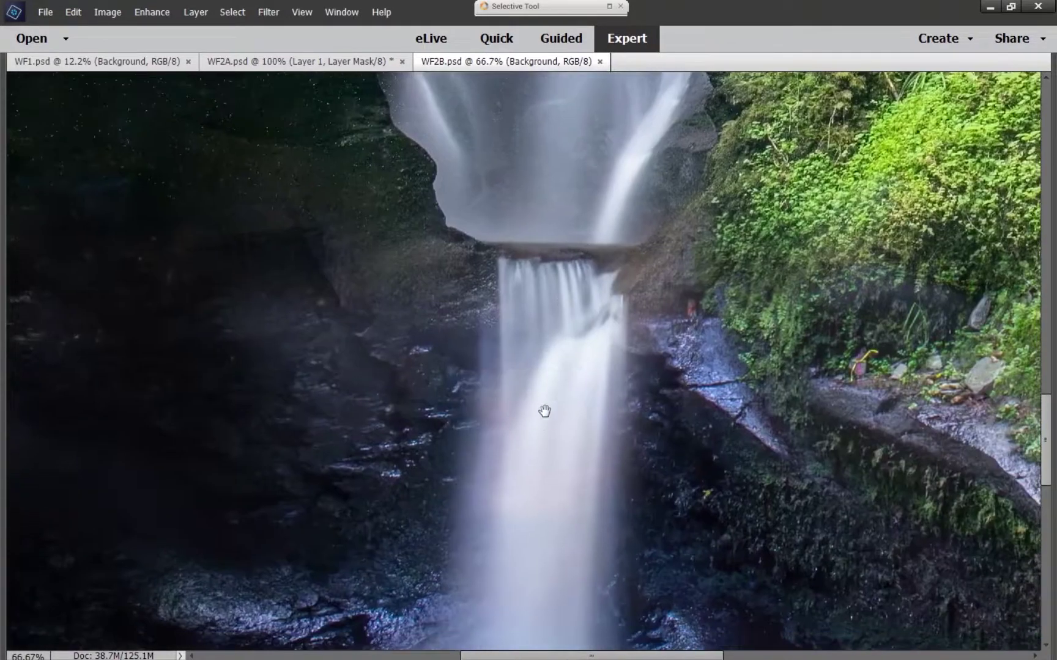
pyautogui.moveTo(571, 534); pyautogui.dragTo(526, 189)
pyautogui.press('z')
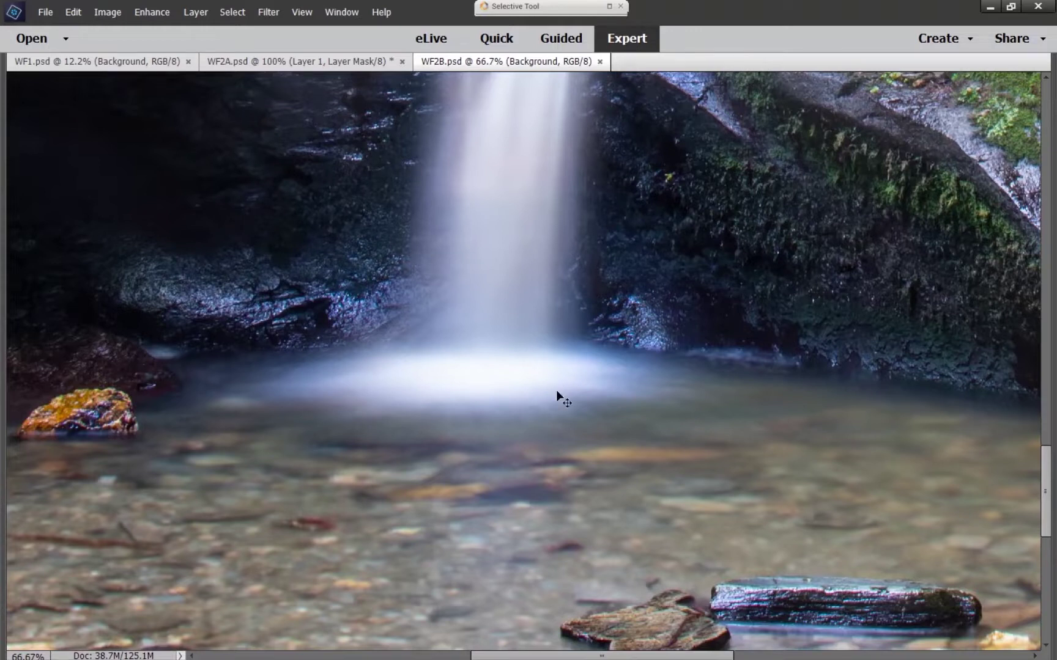
pyautogui.hotkey('ctrl', '0')
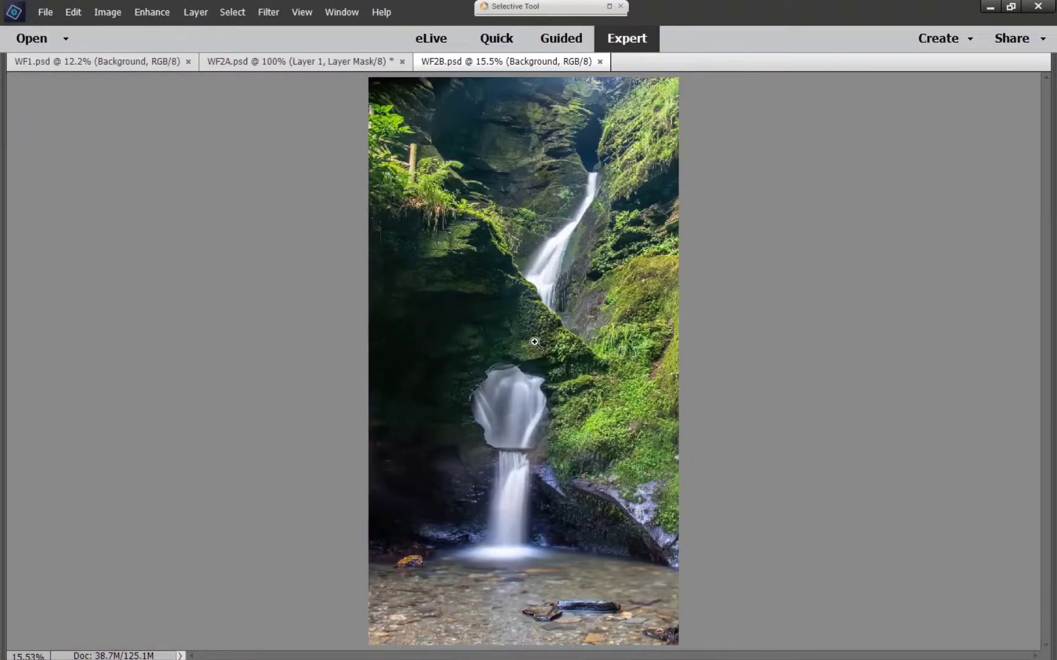